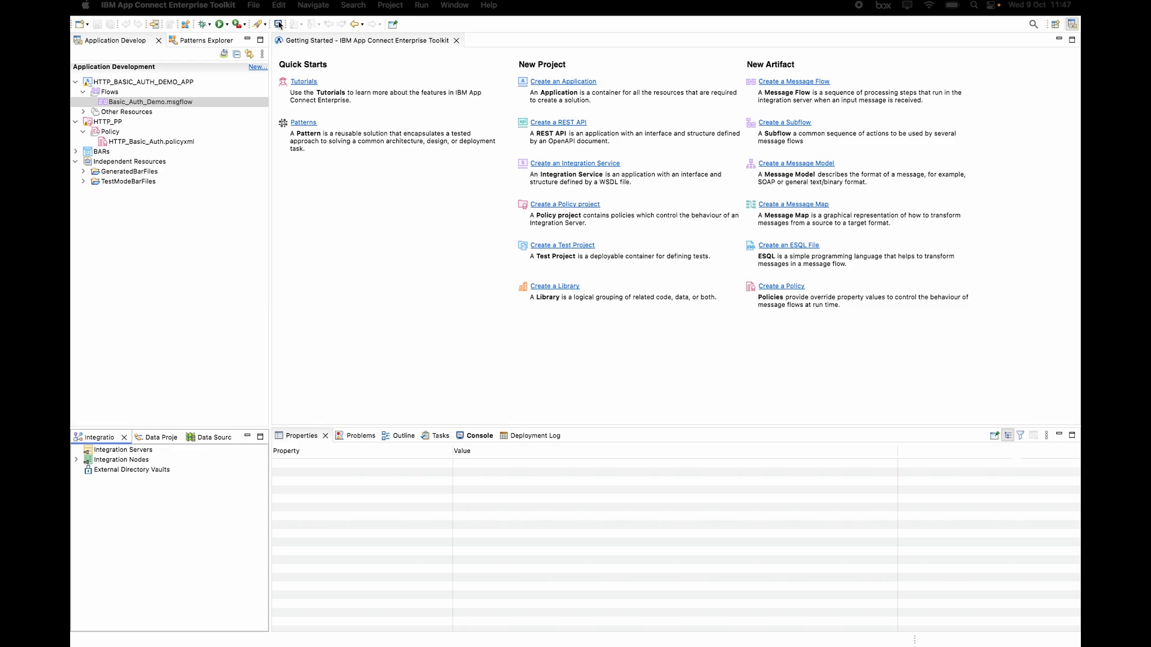
Step: Open two local terminal sessions in the Toolkit
left_click(280, 27)
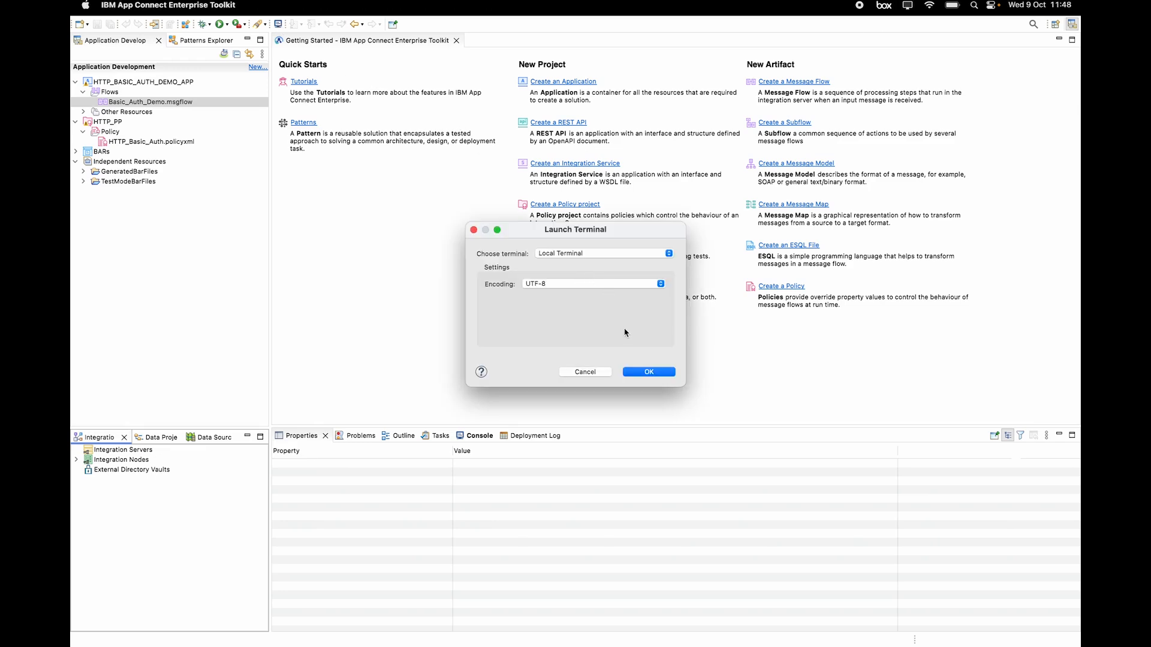
left_click(657, 377)
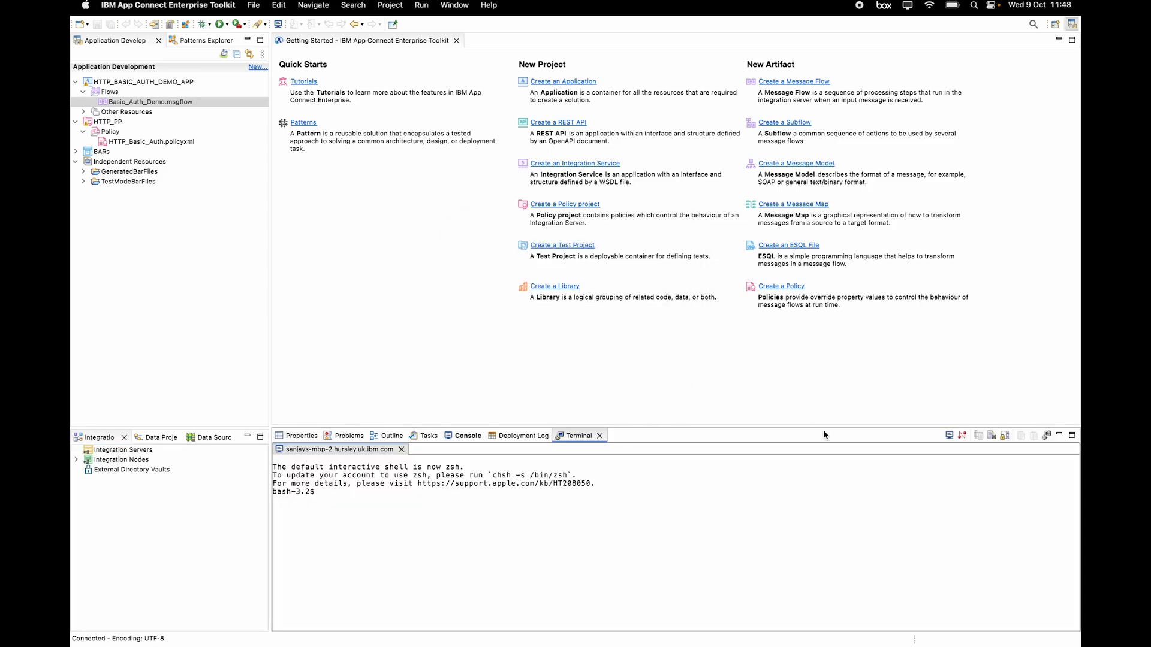
left_click(950, 437)
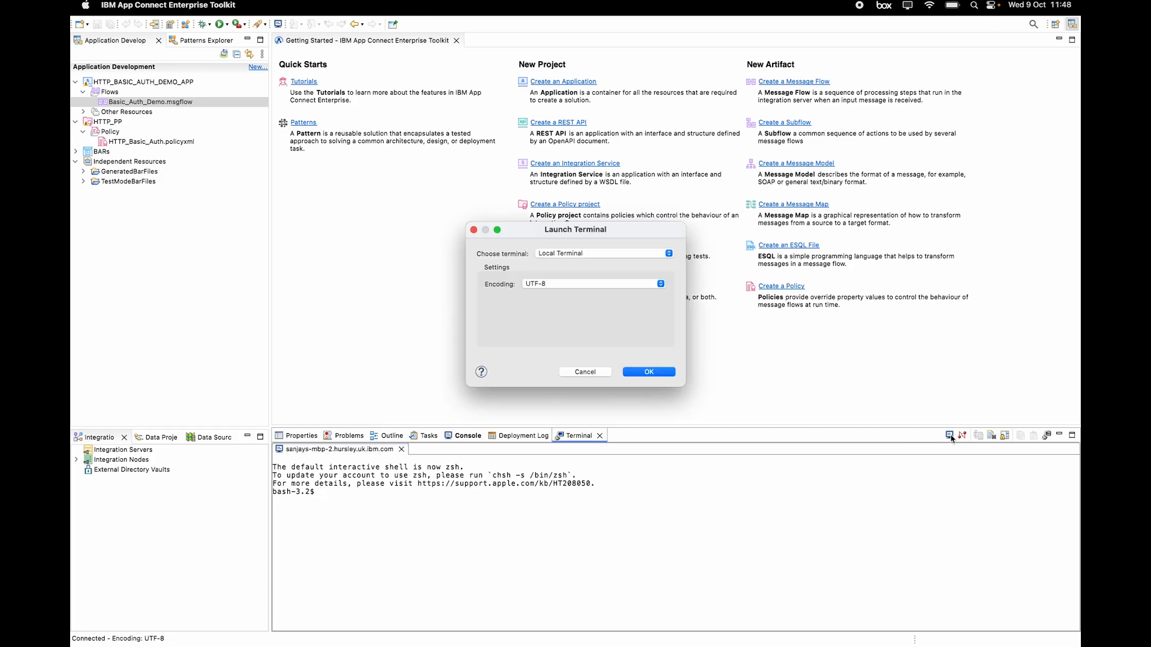
left_click(656, 373)
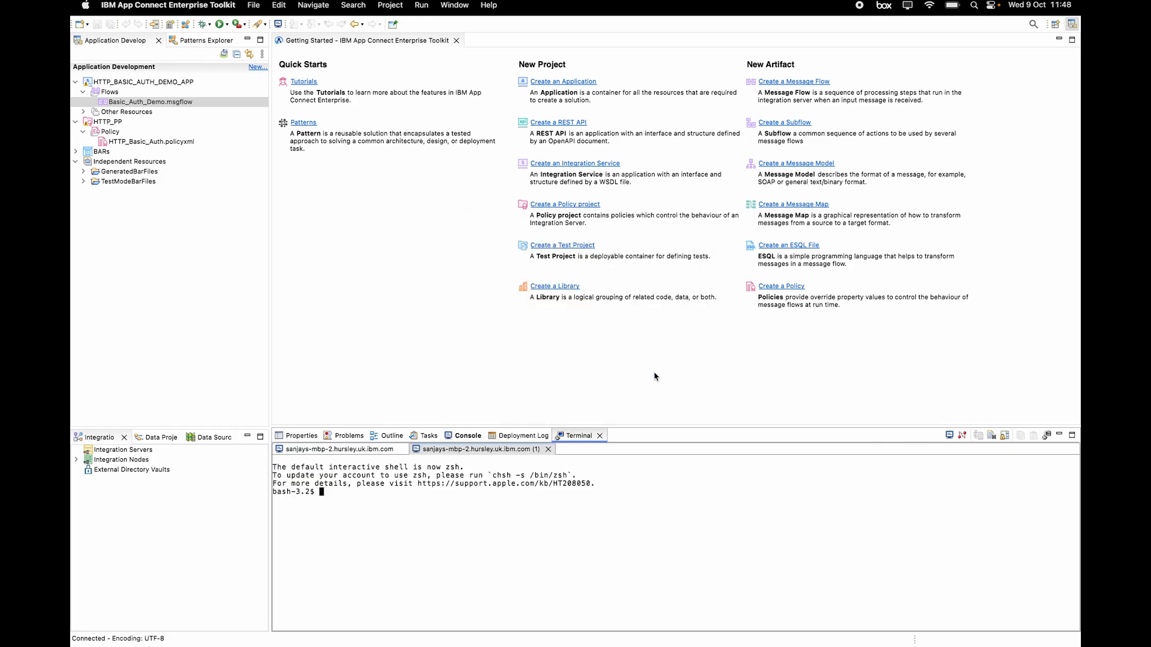
Step: Run ibmint in the first terminal to print its command usage help
left_click(374, 450)
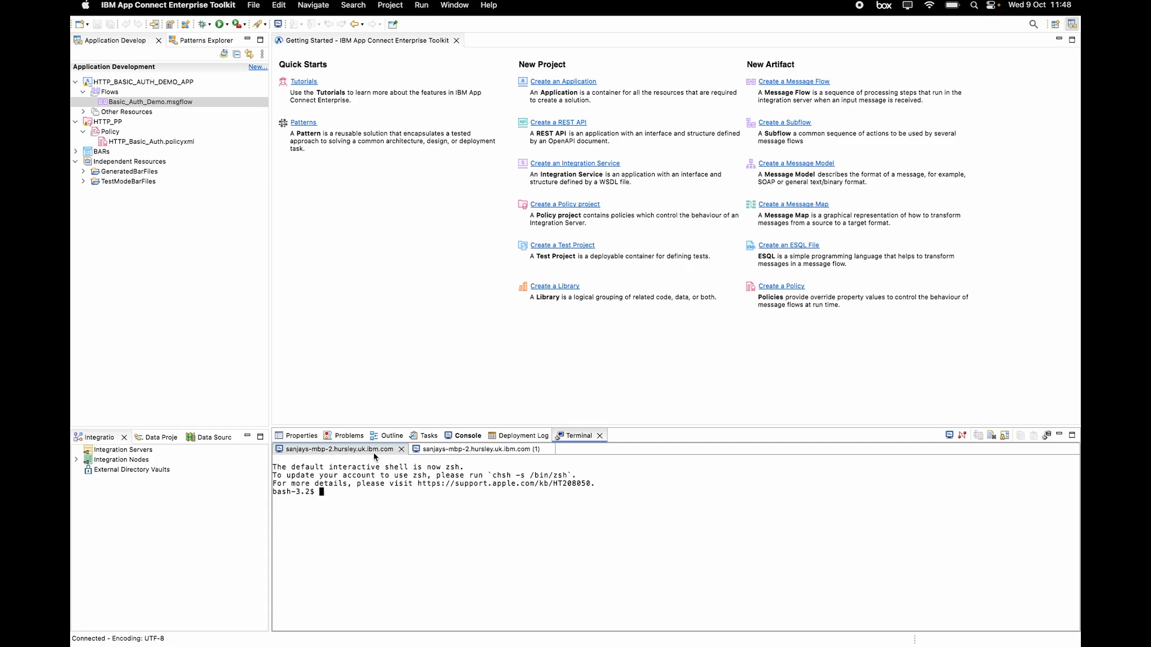
type("ibmint")
key("Return")
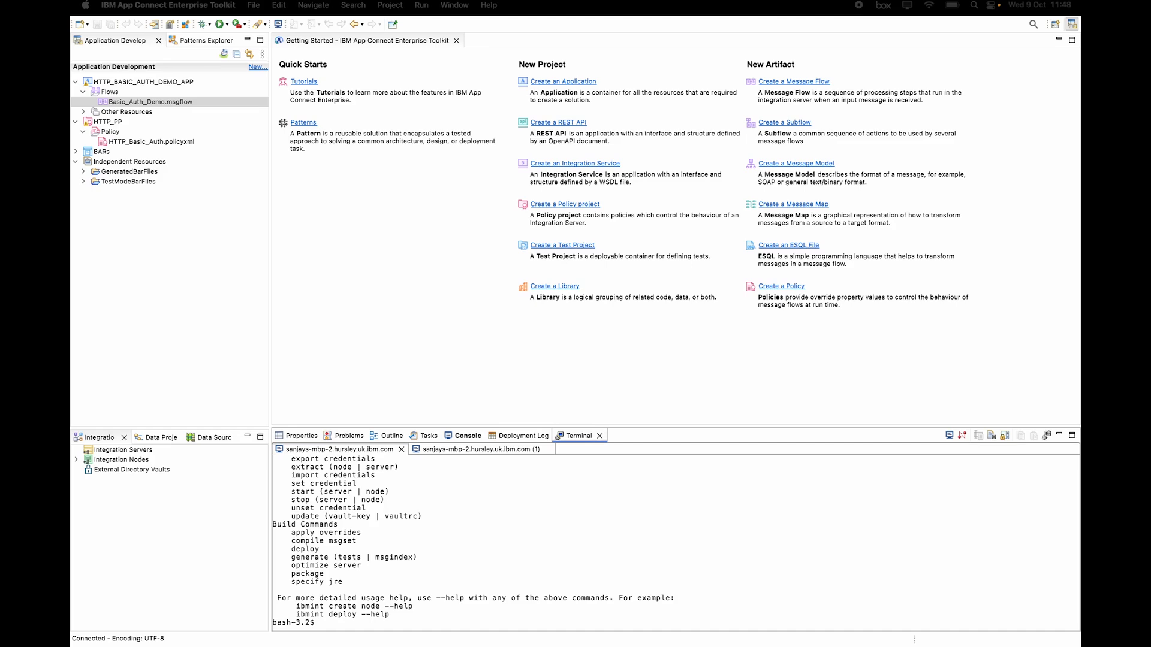
Step: Run 'ibmint display admin-ssl' in the terminal
left_click(516, 609)
key("Return")
type("ibmint display admin-ssl")
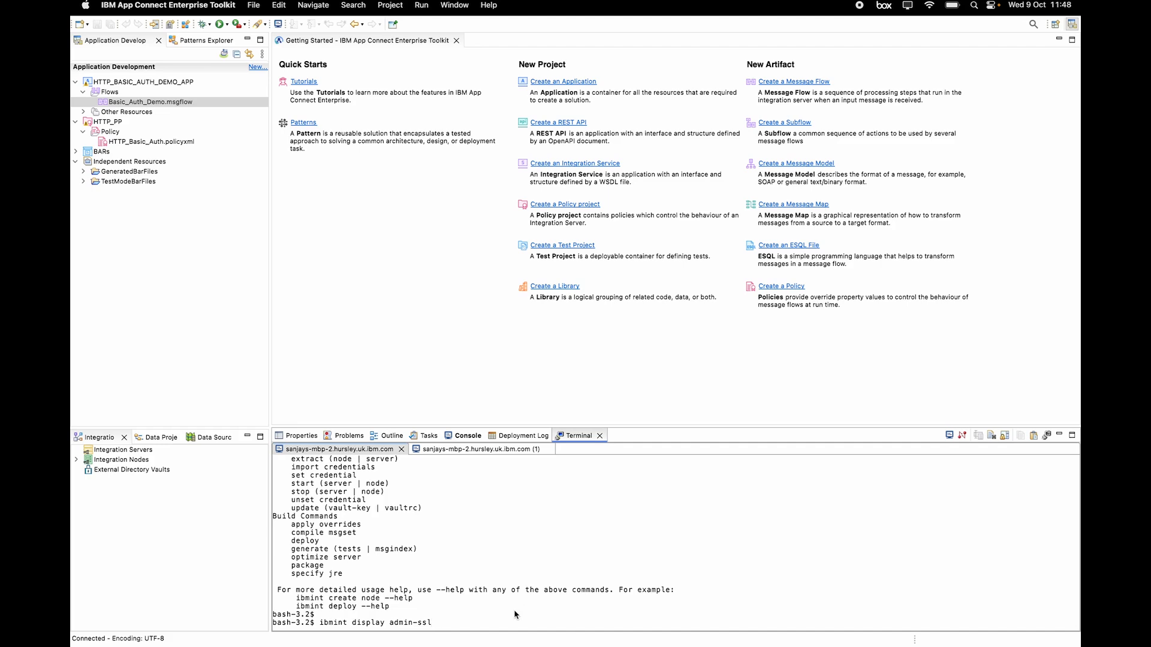
key("Return")
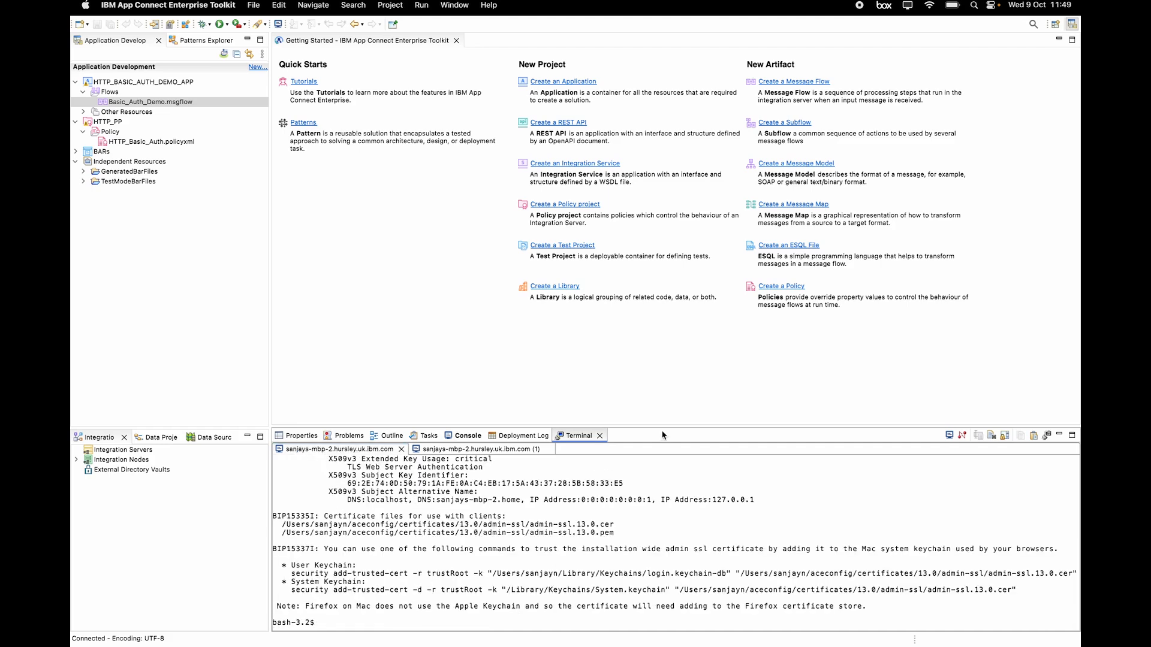
Step: Enlarge the terminal panel and highlight the 'enabled' status and certificate file paths
left_click_drag(662, 435, 662, 278)
double_click(486, 346)
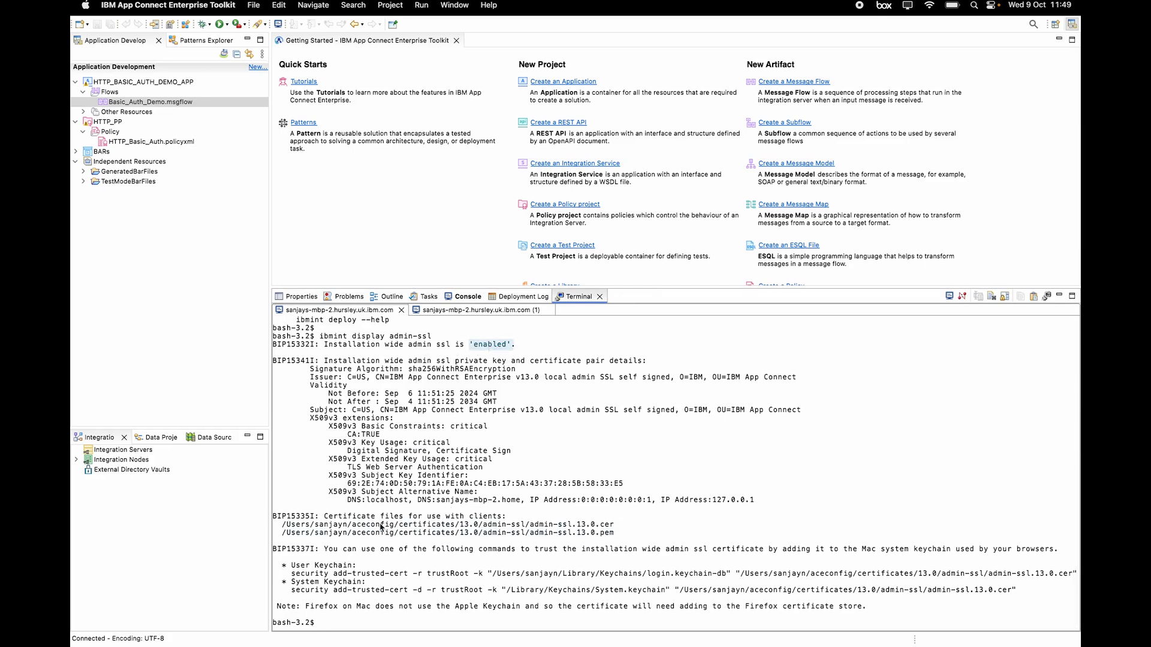
left_click_drag(394, 528, 453, 536)
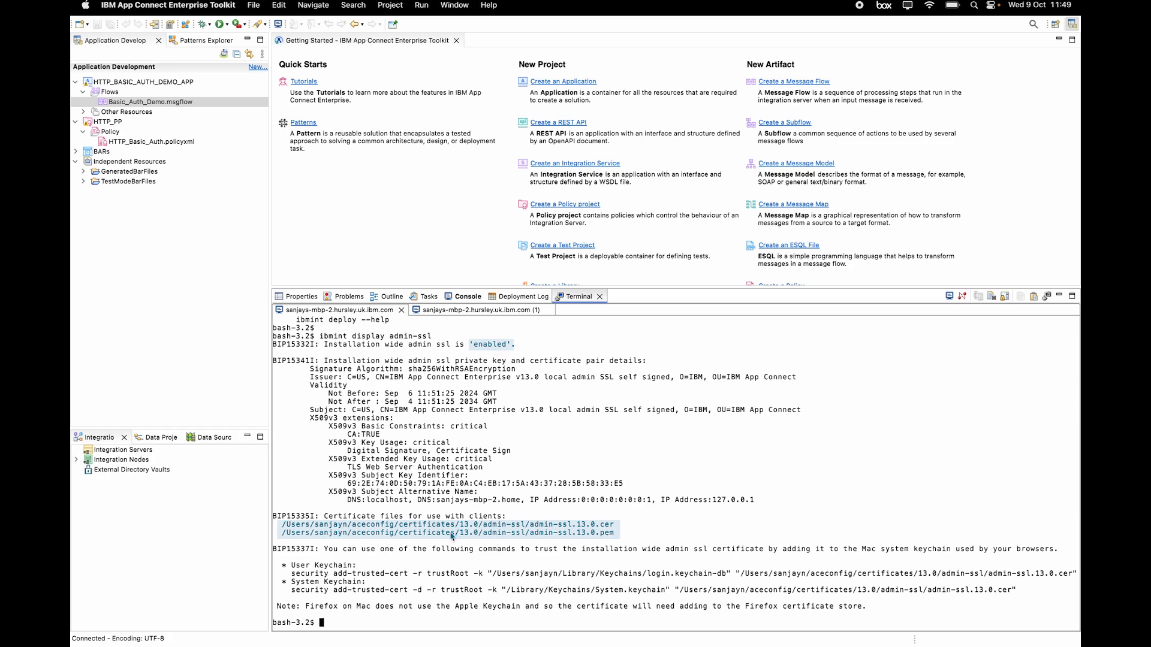
left_click(487, 542)
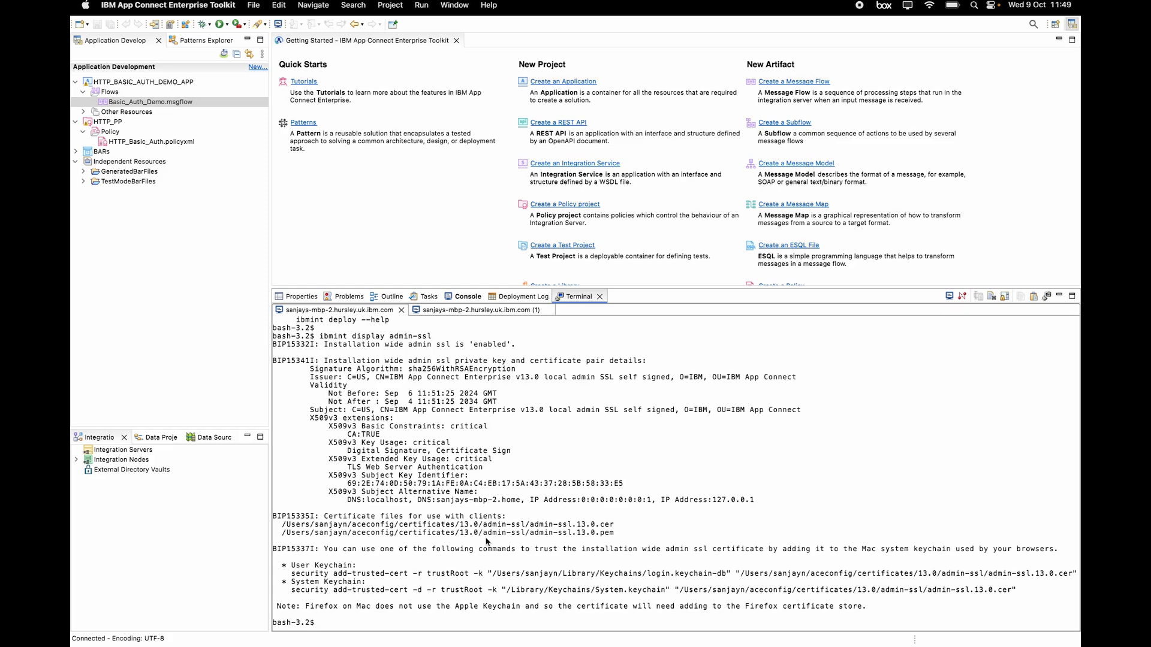
Step: Disable installation-wide admin SSL with 'ibmint set admin-ssl disabled'
key("Return")
type("ibmint set admin-ssl disabled")
key("Return")
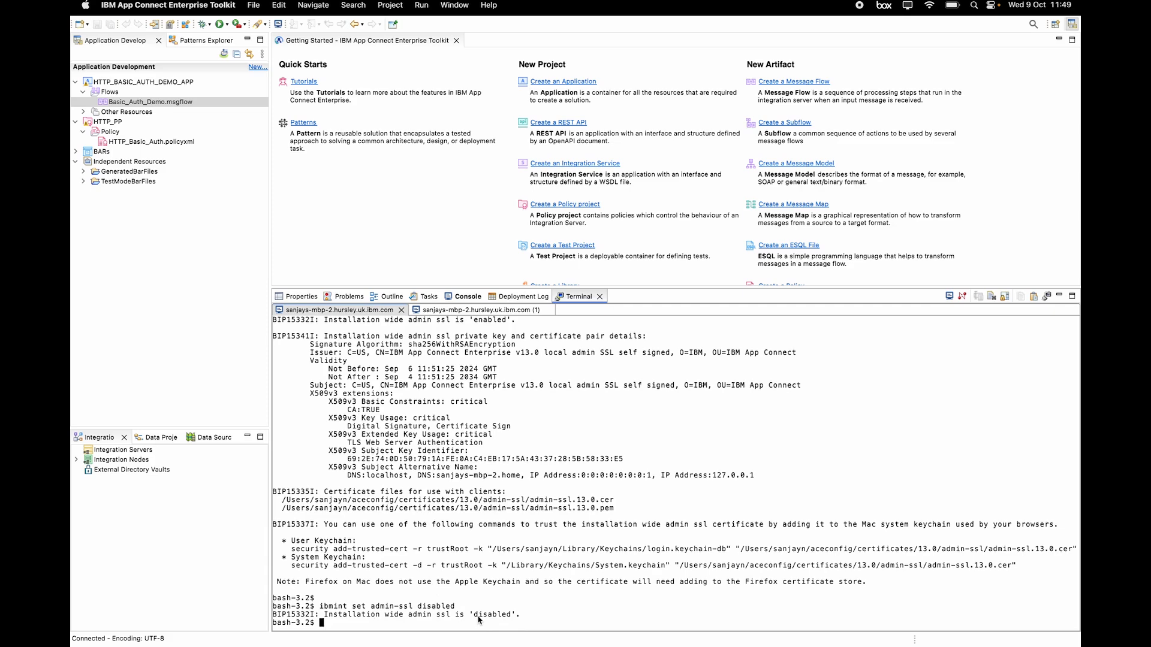
key("Return")
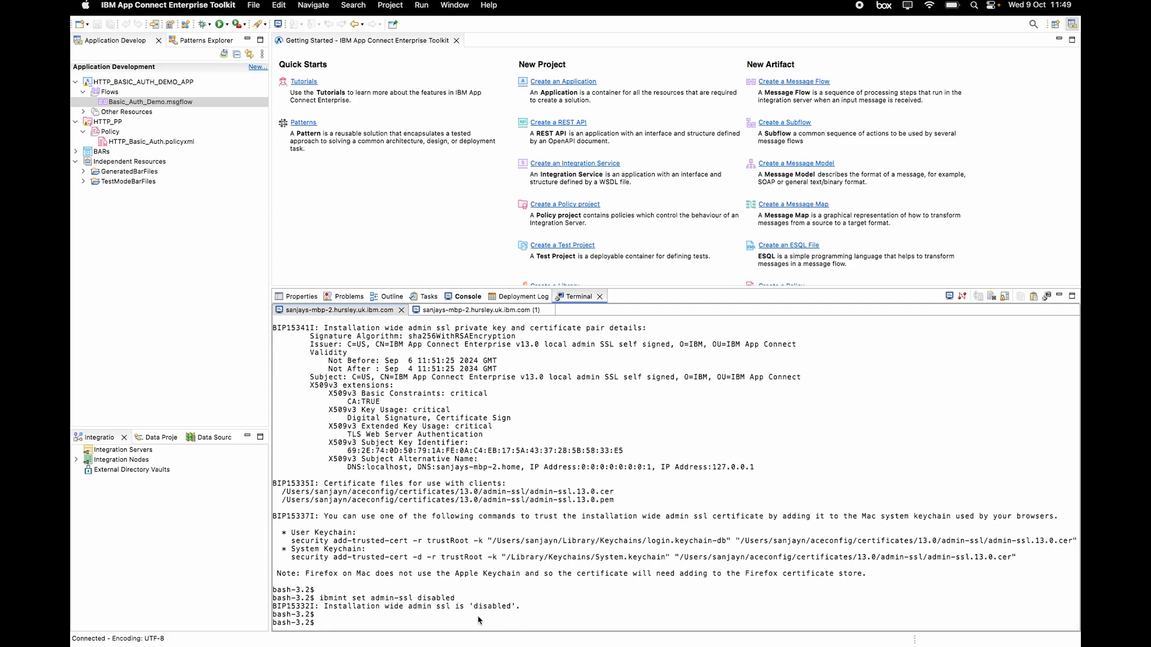
Step: Change into the basic_auth_video folder and list its BACK_END and FRONT_END contents
type("cd")
key("Return")
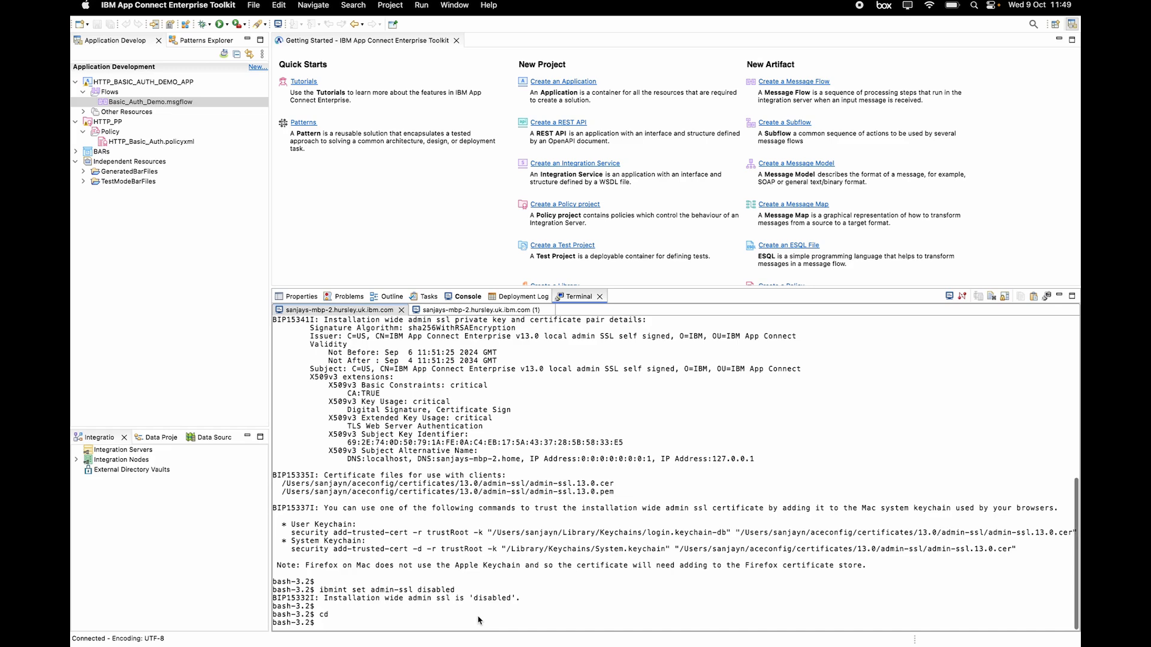
key("Return")
type("cd basic_auth_video")
key("Return")
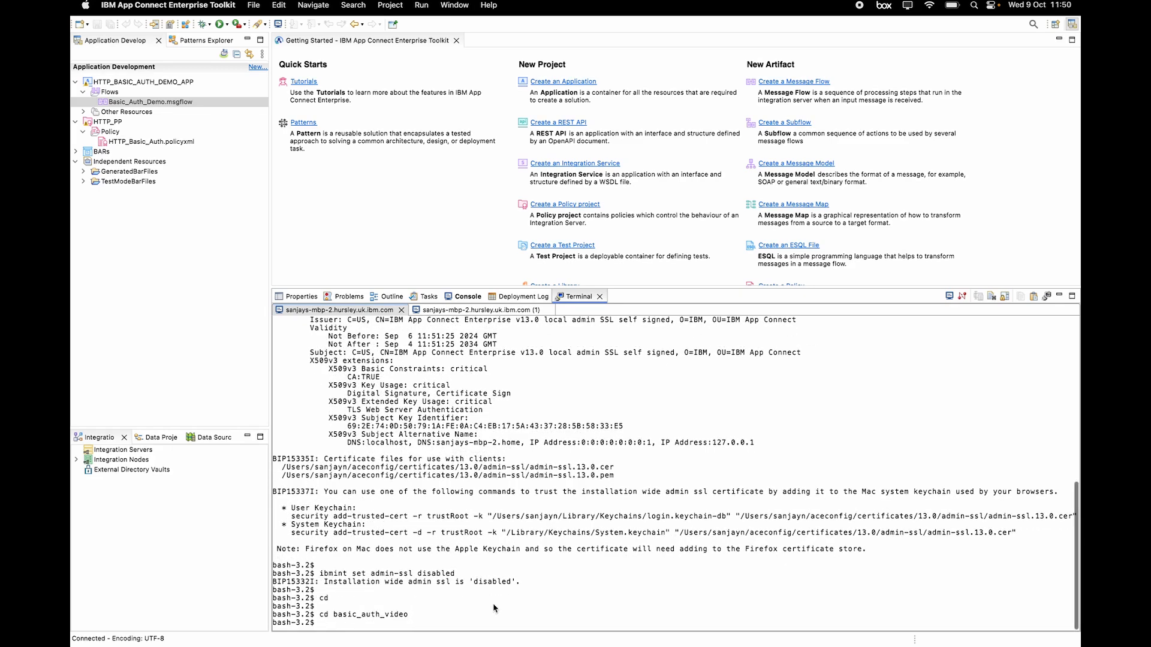
key("Return")
type("ls")
key("Return")
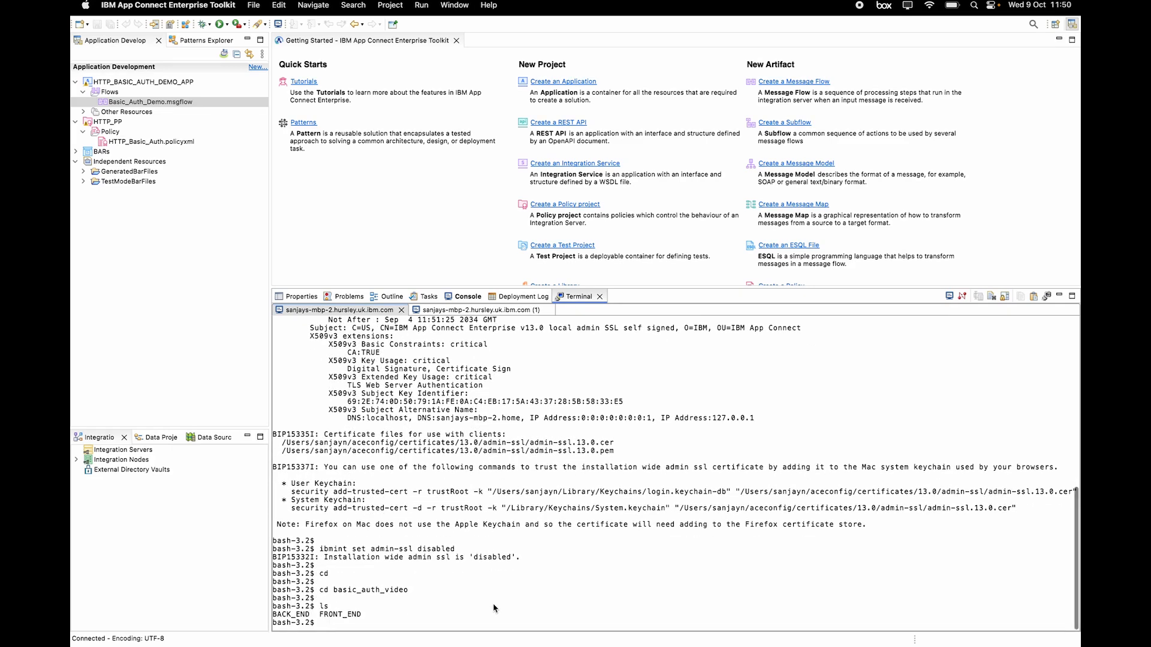
key("Return")
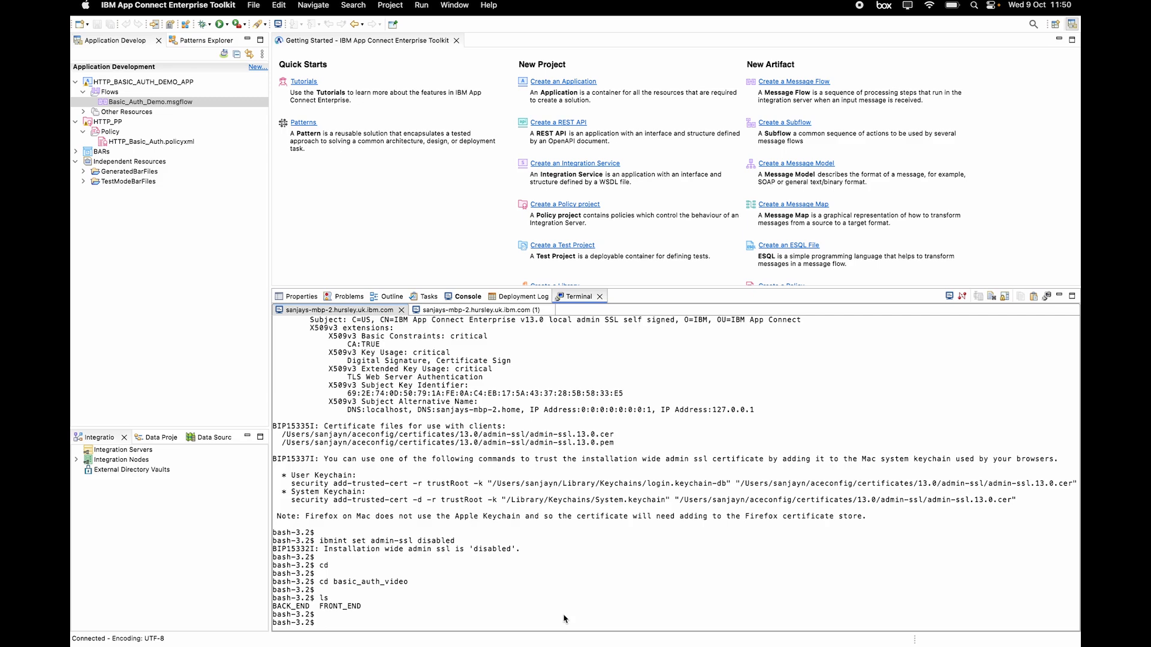
Step: Paste and run the mqsiwebuseradmin command creating a BACK_END admin web user
key("super+v")
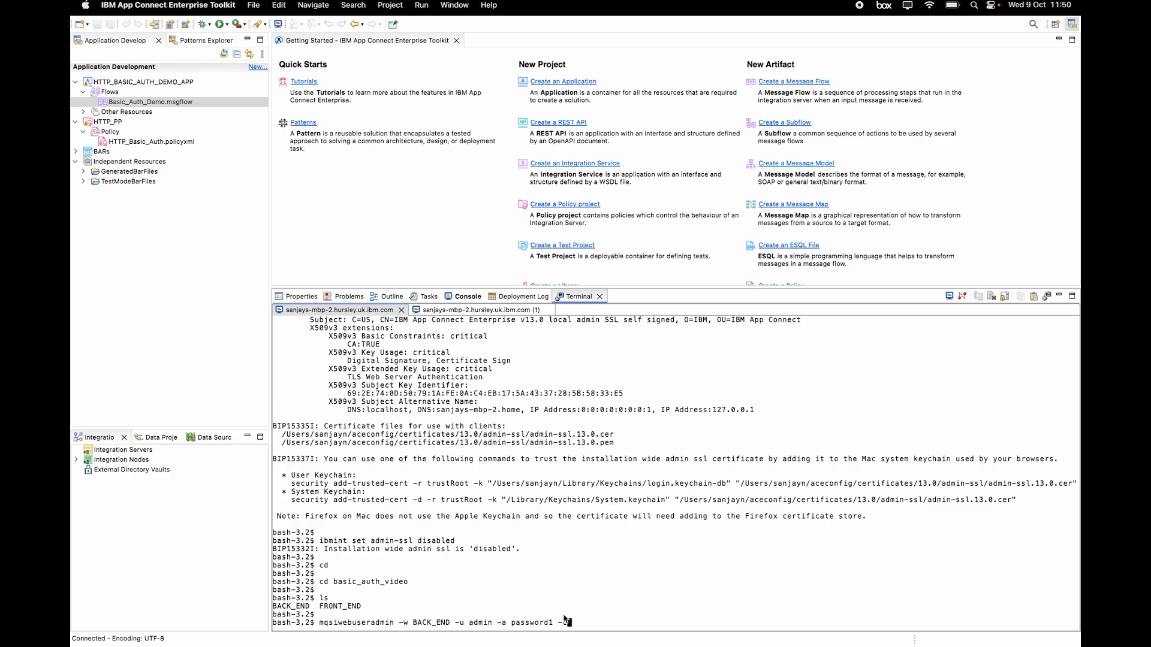
key("Return")
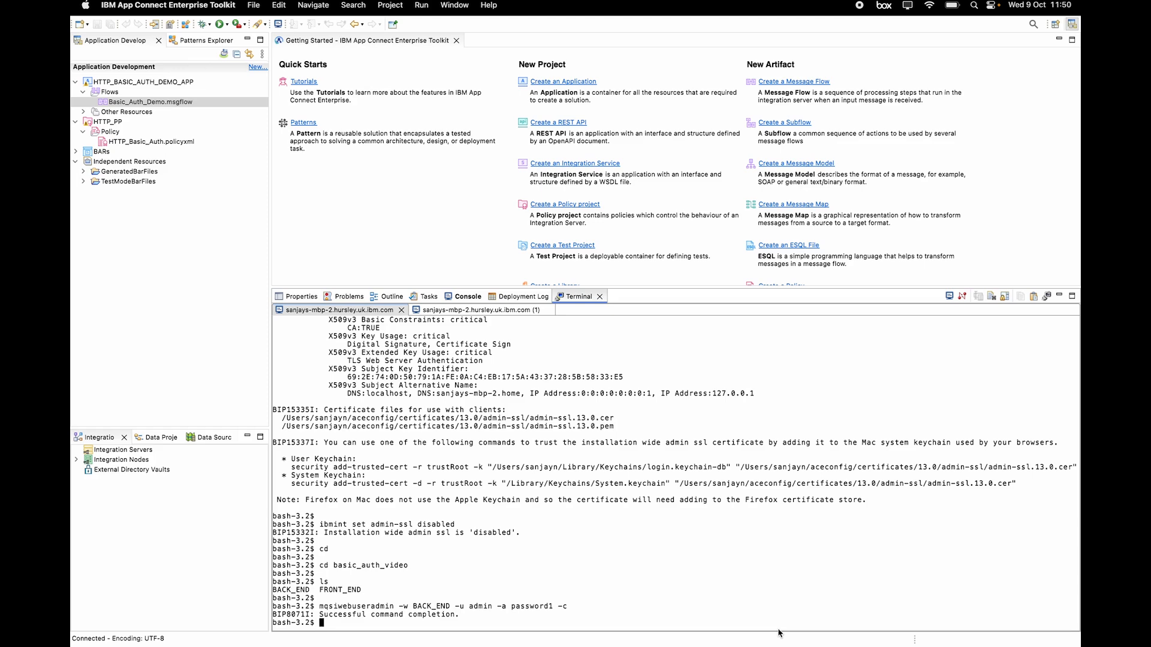
key("Return")
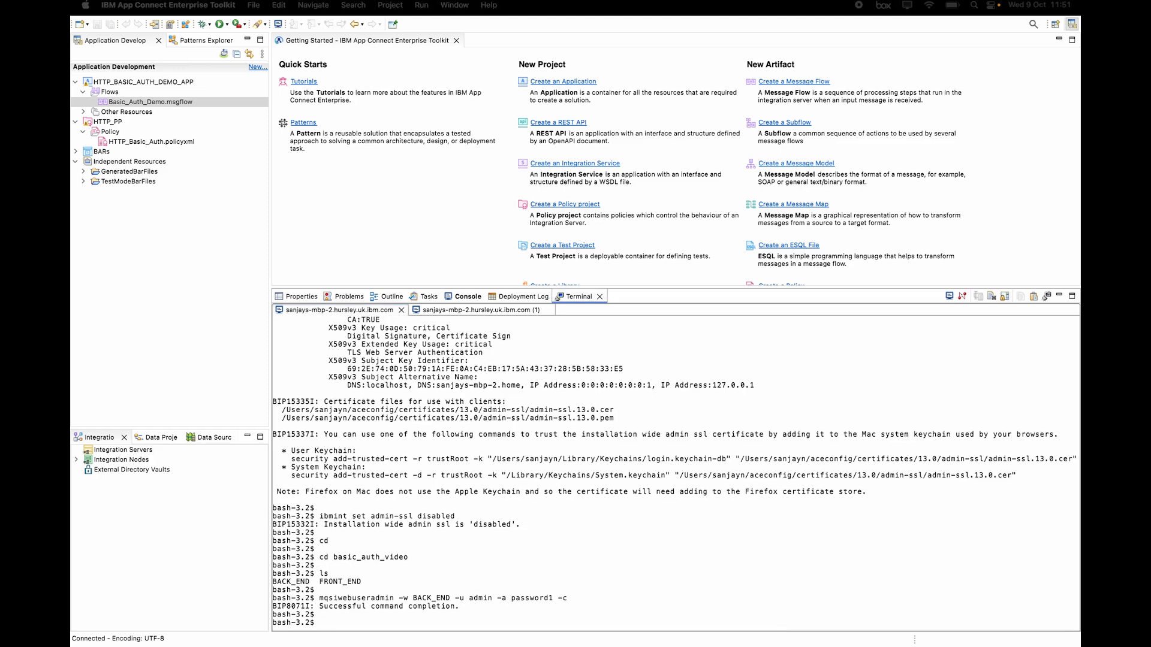
Step: Start the BACK_END integration server with 'IntegrationServer --name BACK_END --work-dir BACK_END'
left_click(655, 607)
type("IntegrationServer --name BACK_END --work-dir BACK_END")
key("Return")
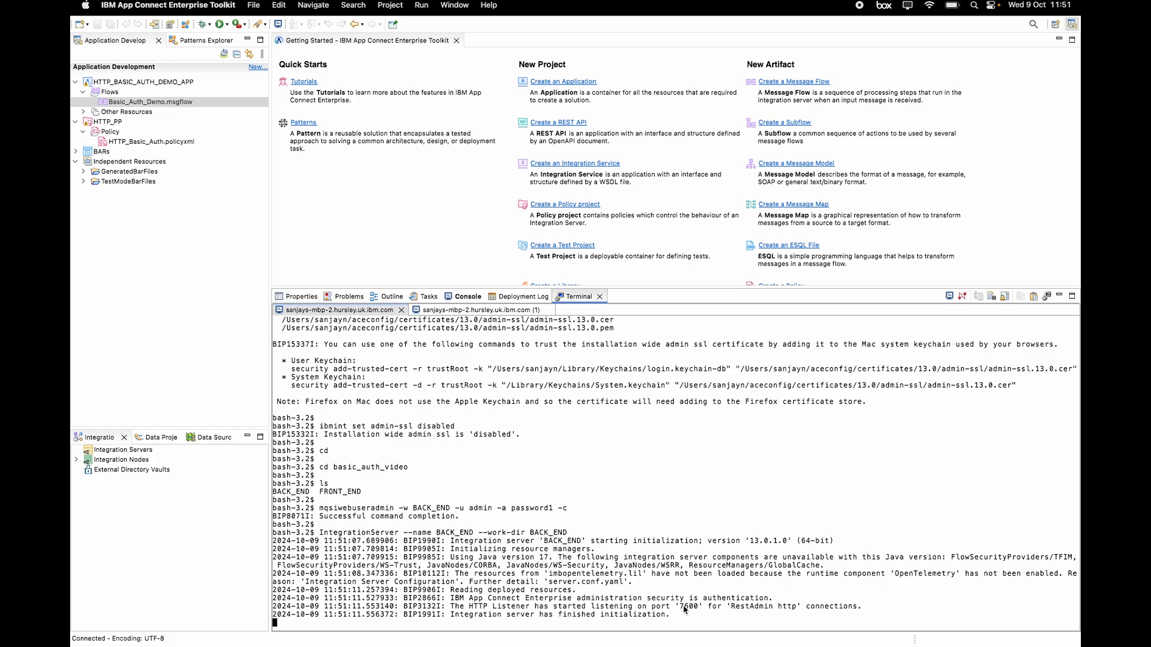
Step: Highlight the BACK_END listener port 7600 and RestAdmin http label in the output
double_click(688, 607)
left_click_drag(780, 607, 800, 608)
left_click(804, 614)
Step: In the second terminal, change into basic_auth_video and list its contents
left_click(488, 310)
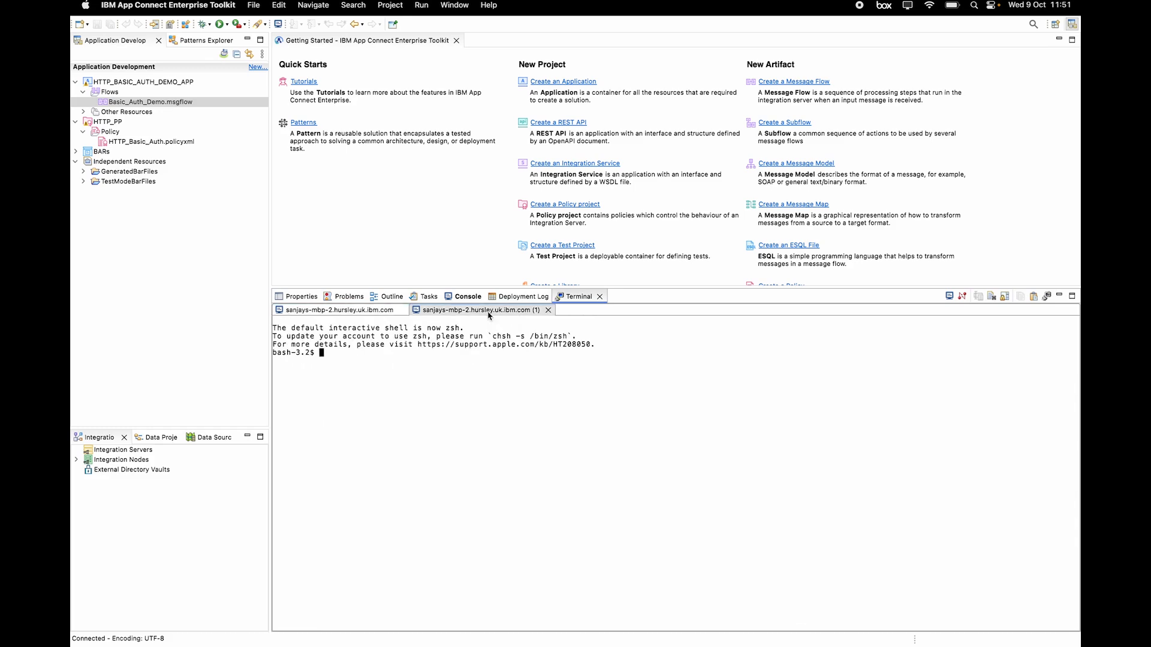
key("Return")
type("cd")
key("Return")
key("Return")
type("cd basic")
key("Tab")
key("Return")
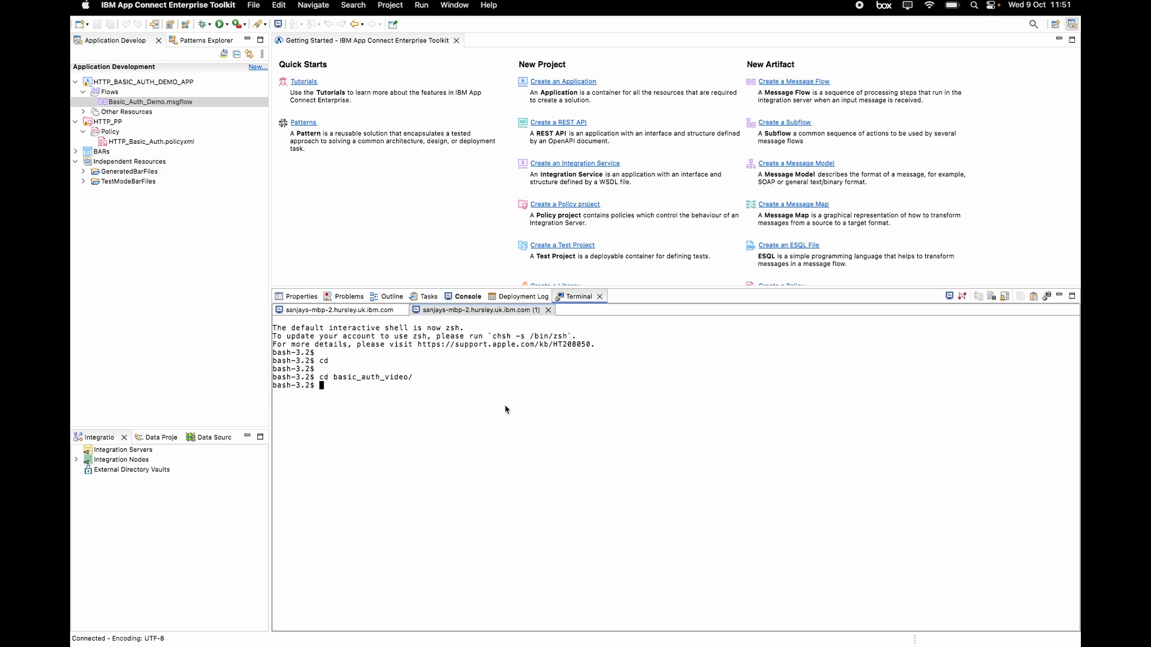
key("Return")
type("ls")
key("Return")
key("Return")
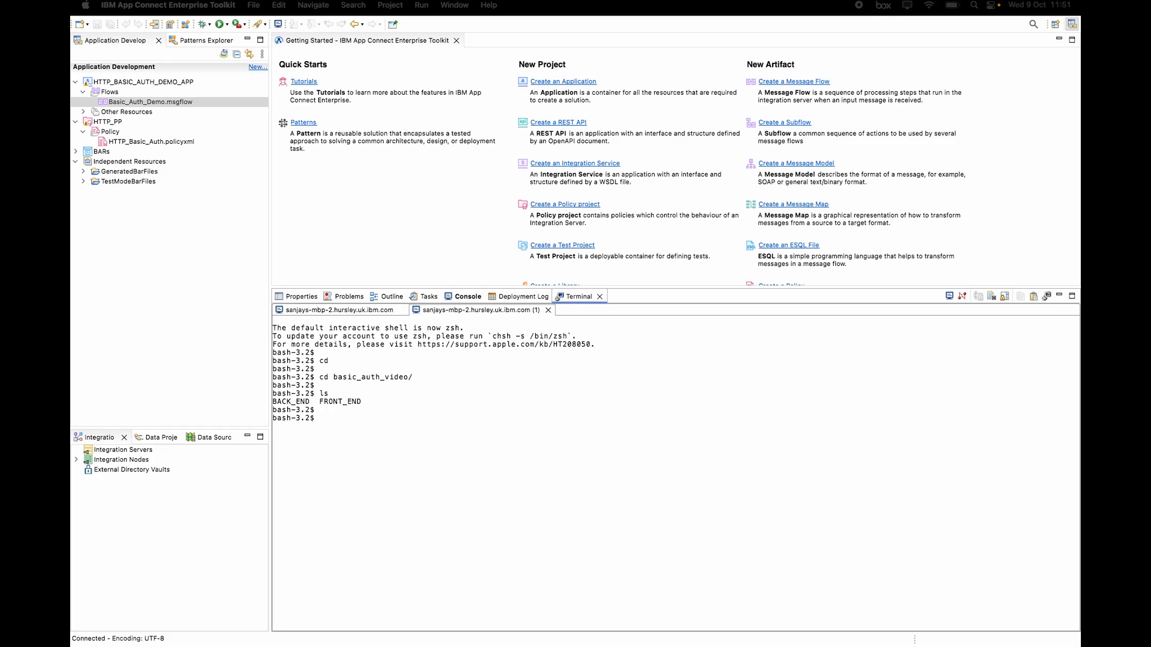
Step: Paste and run the FRONT_END IntegrationServer start command
left_click(469, 525)
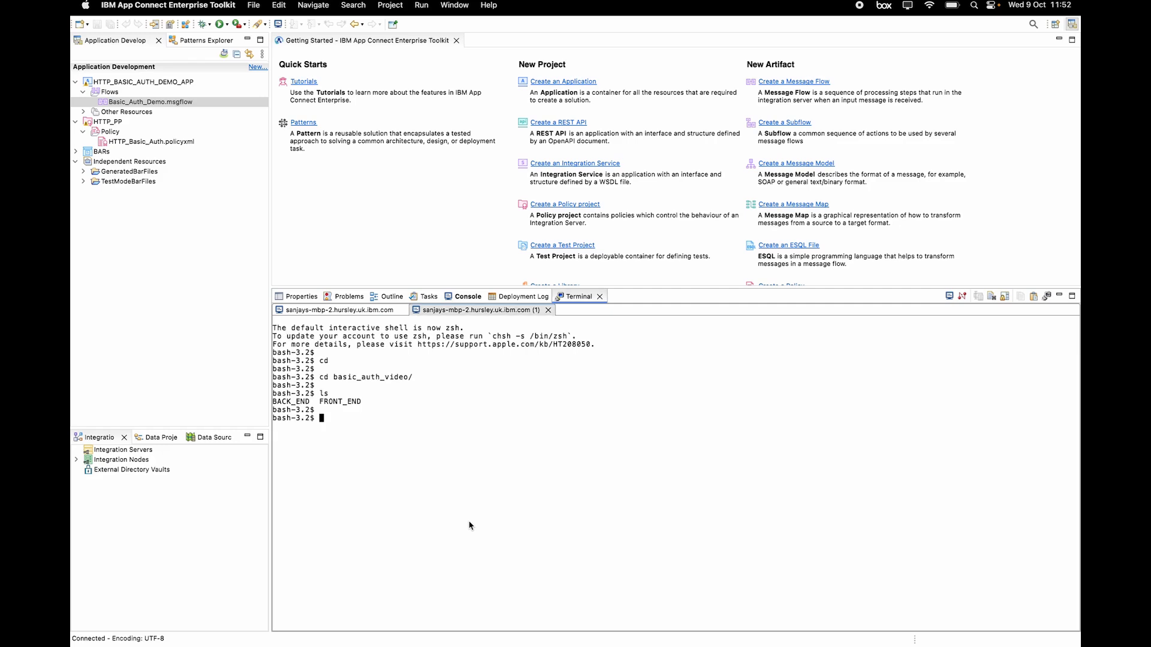
type("IntegrationServer --name FRONT_END --work-dir FRONT_END --vault-key myvaultkey --admin-rest-api 7601 --http-port-number 7801")
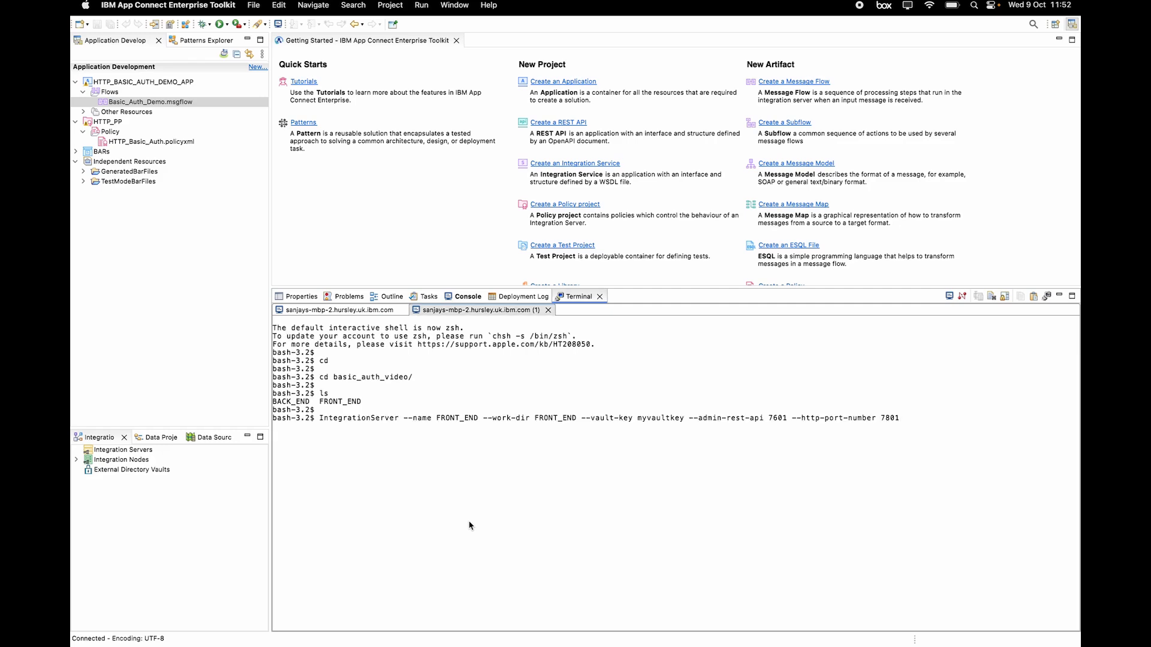
key("Return")
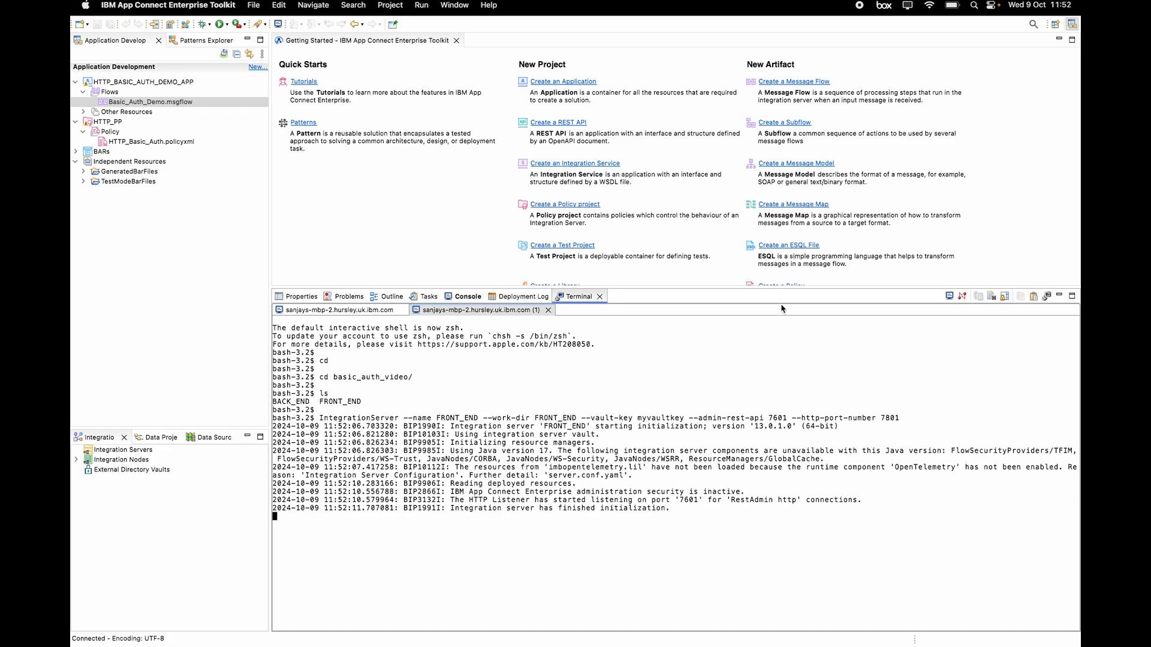
Step: Connect to the FRONT_END server at localhost:7601 with HTTPS off, and expand it to show Credentials
left_click_drag(734, 288, 748, 426)
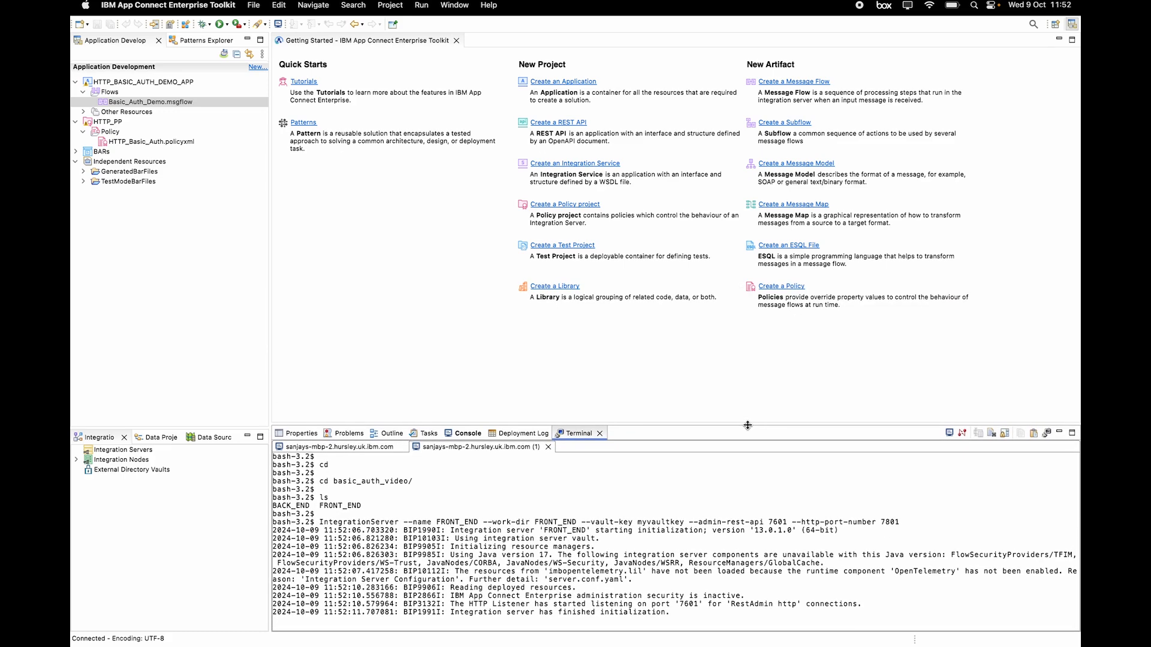
right_click(142, 455)
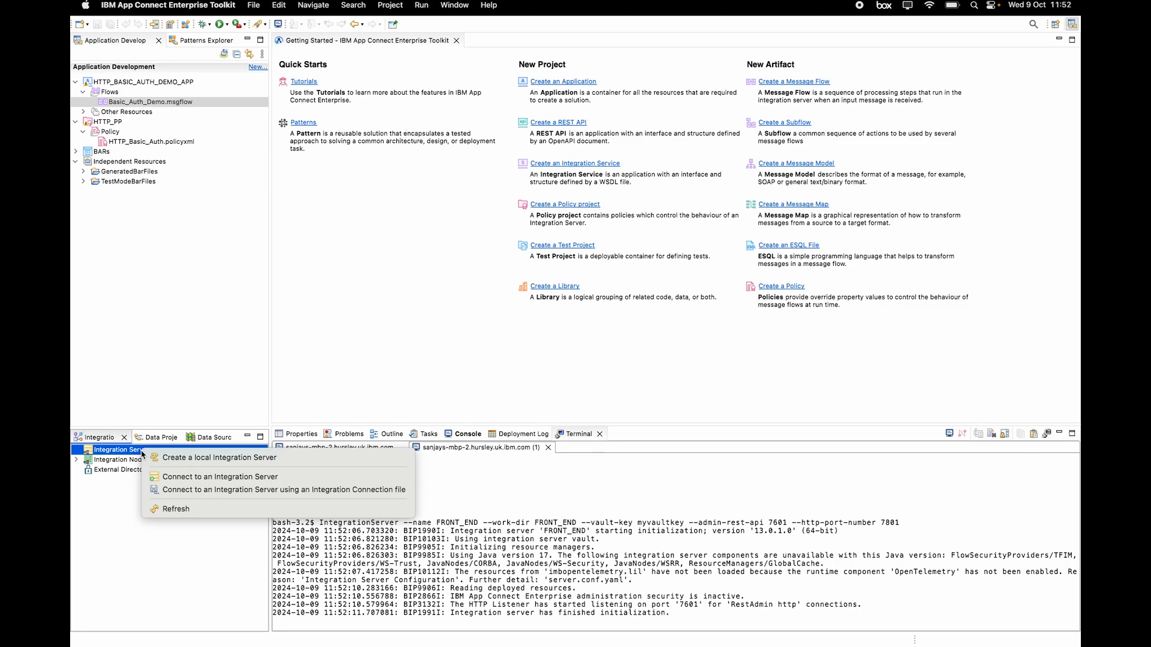
left_click(206, 483)
type("localhost")
key("Tab")
type("7601")
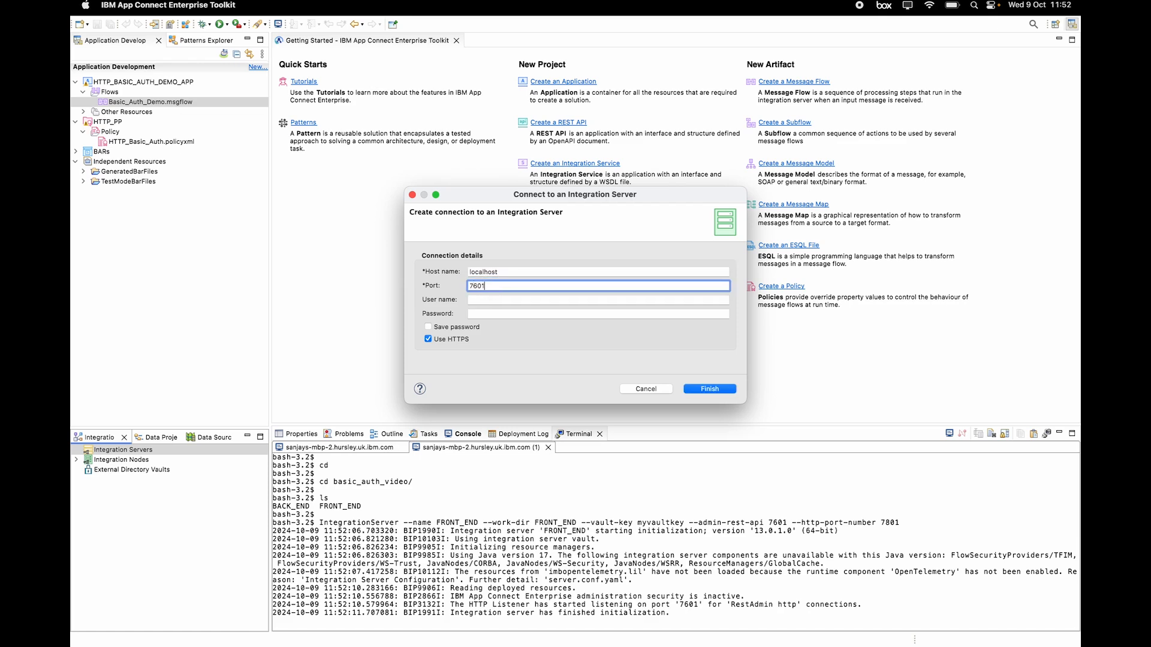
left_click(428, 340)
left_click(710, 389)
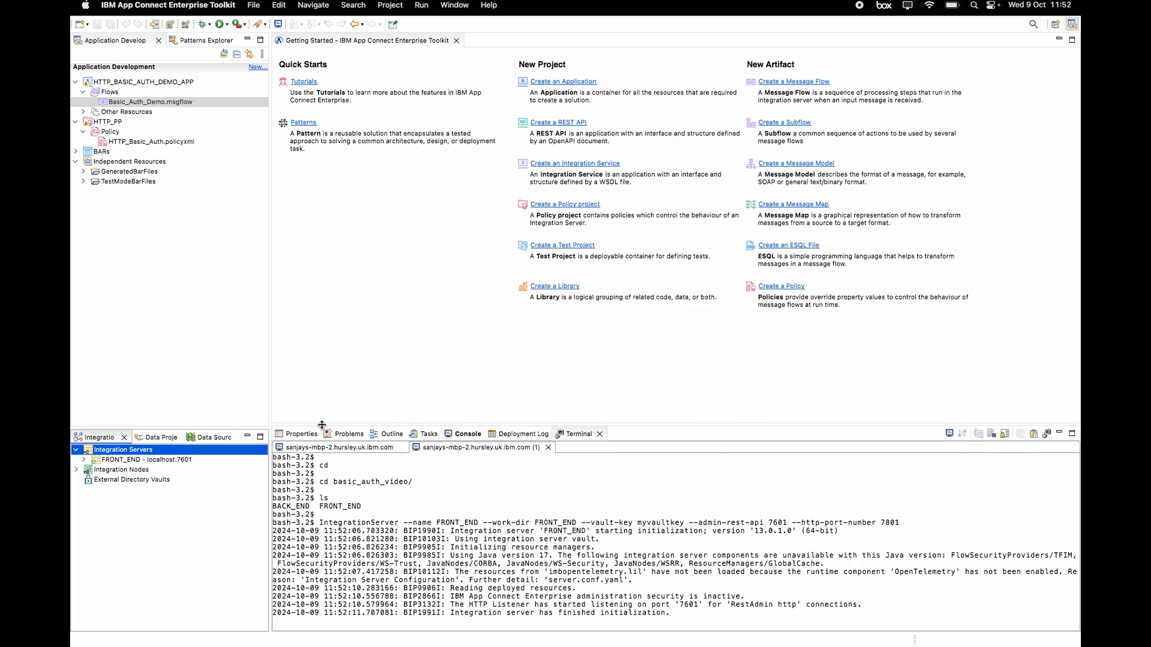
left_click(160, 460)
left_click(83, 460)
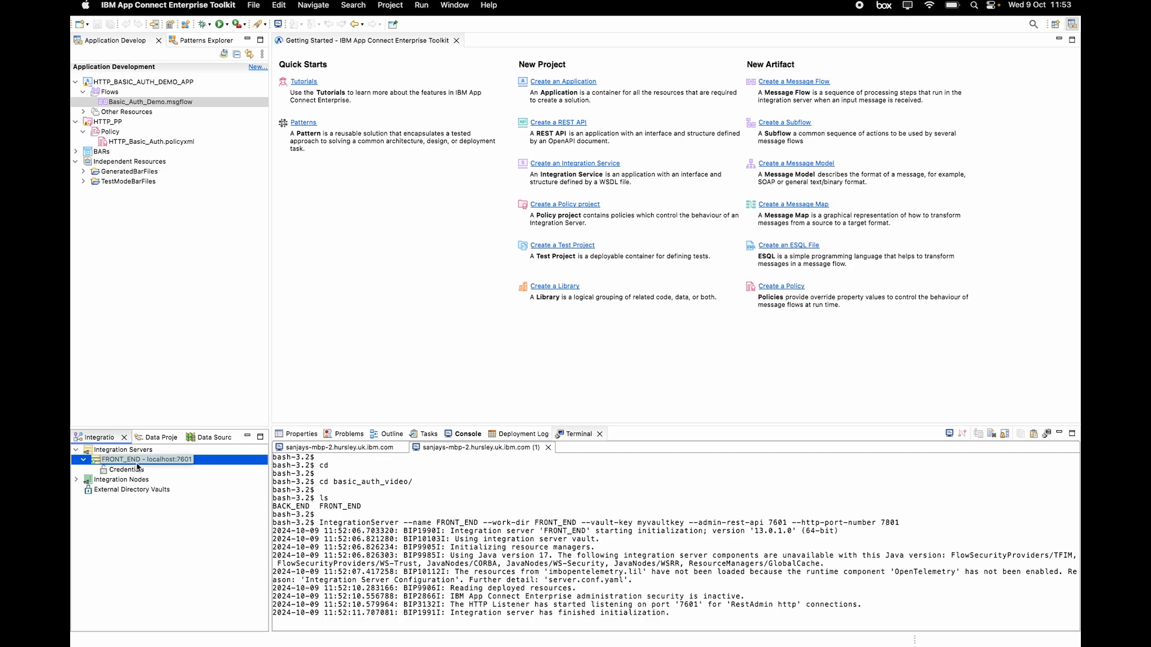
Step: Open Basic_Auth_Demo.msgflow, view the HTTP Request node's Policy page, and select HTTP_Basic_Auth.policyxml
double_click(126, 103)
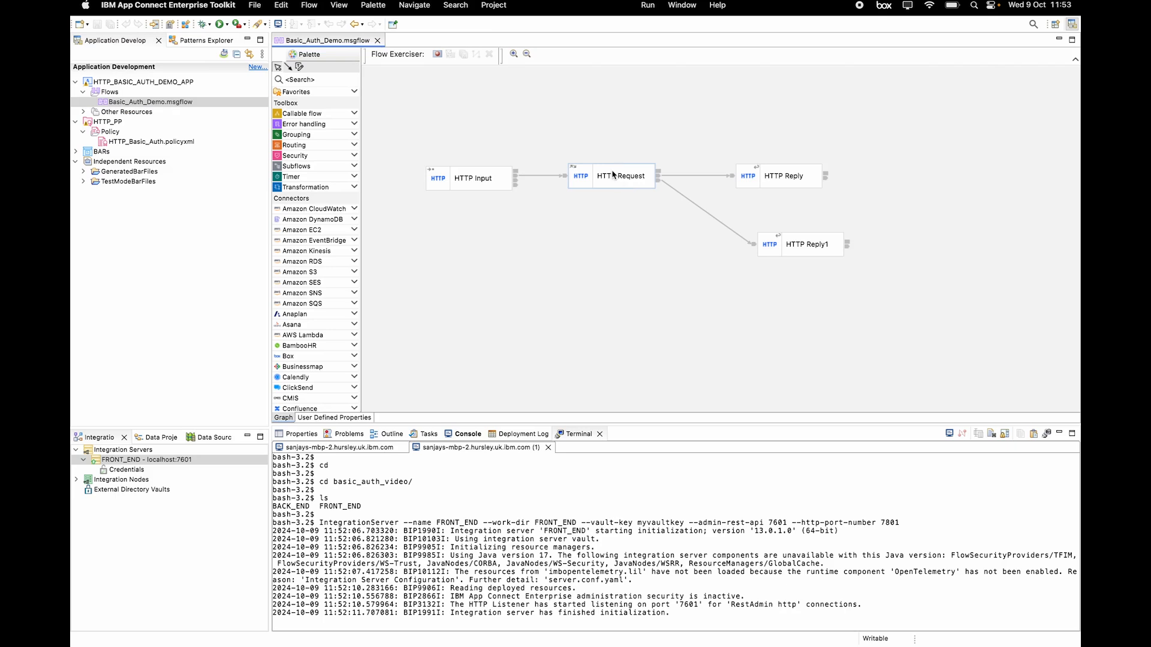
left_click(302, 433)
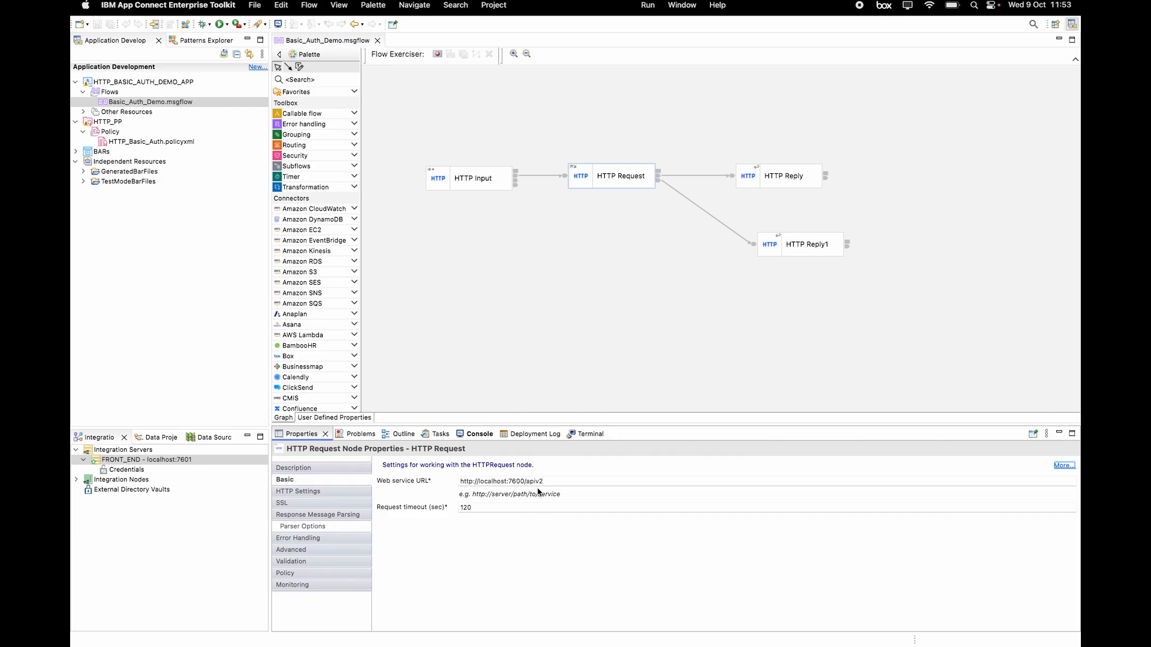
left_click(329, 576)
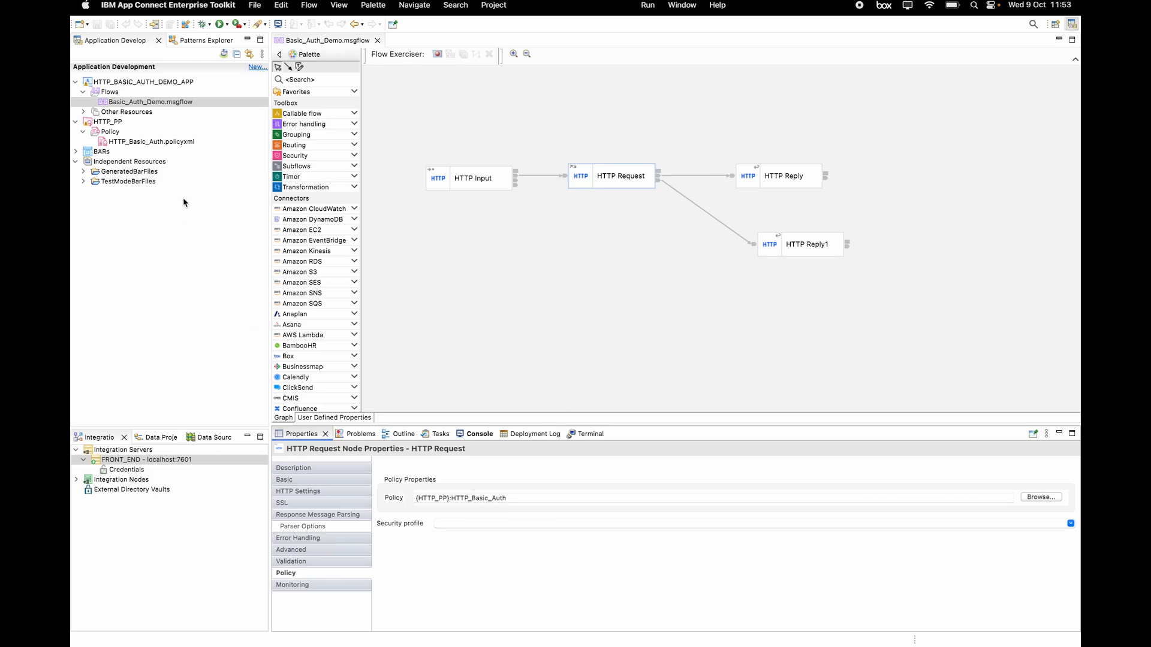
left_click(122, 142)
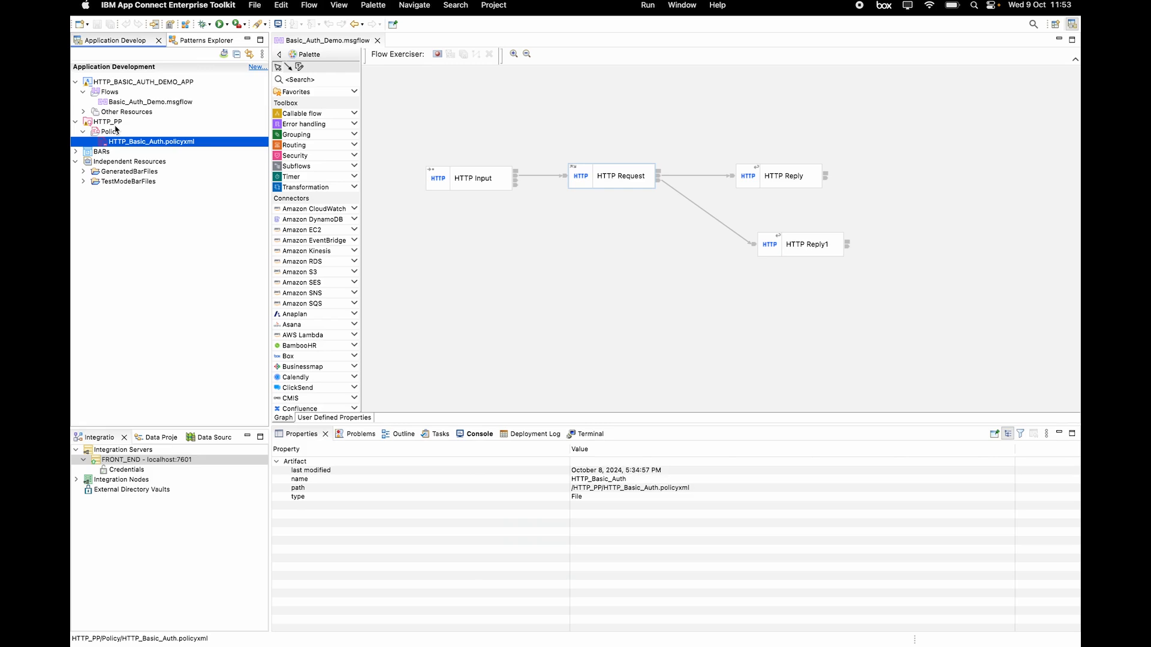
Step: Open HTTP_Basic_Auth.policyxml and check its Credential Name is basic_auth_cred
double_click(132, 143)
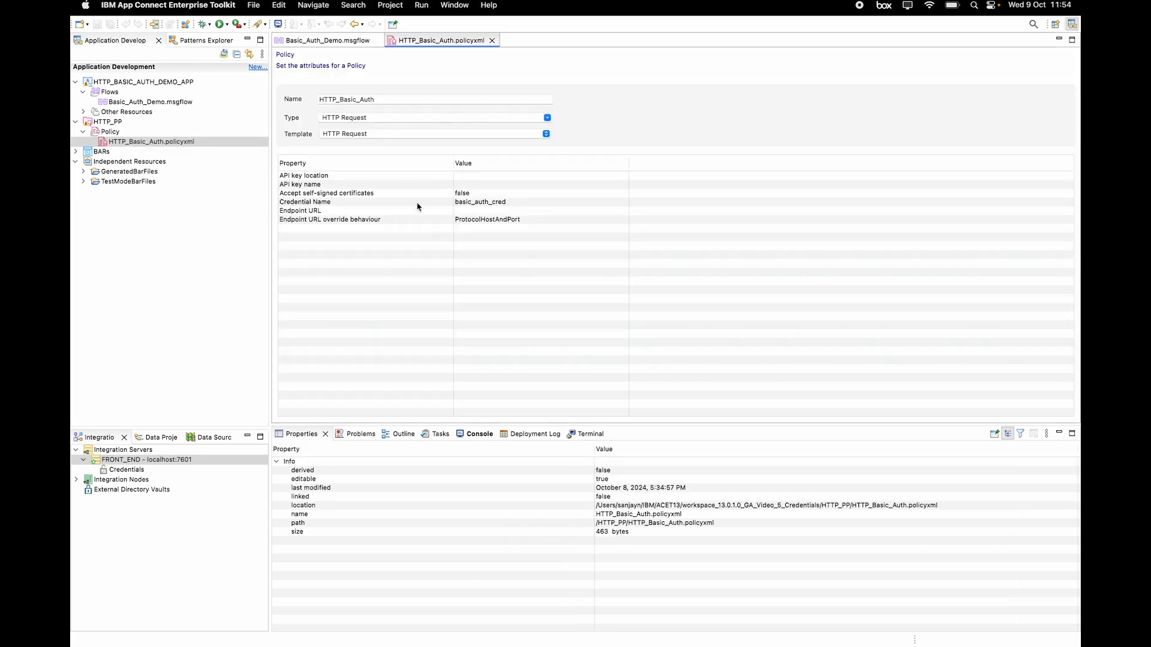
left_click(445, 204)
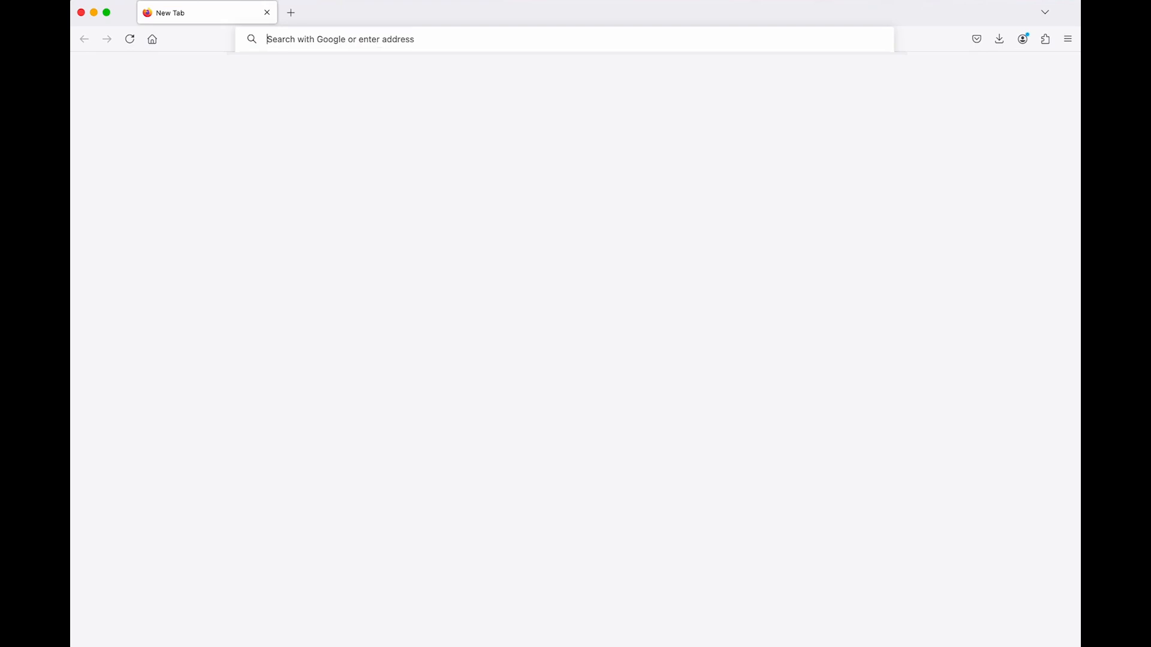
type("ht")
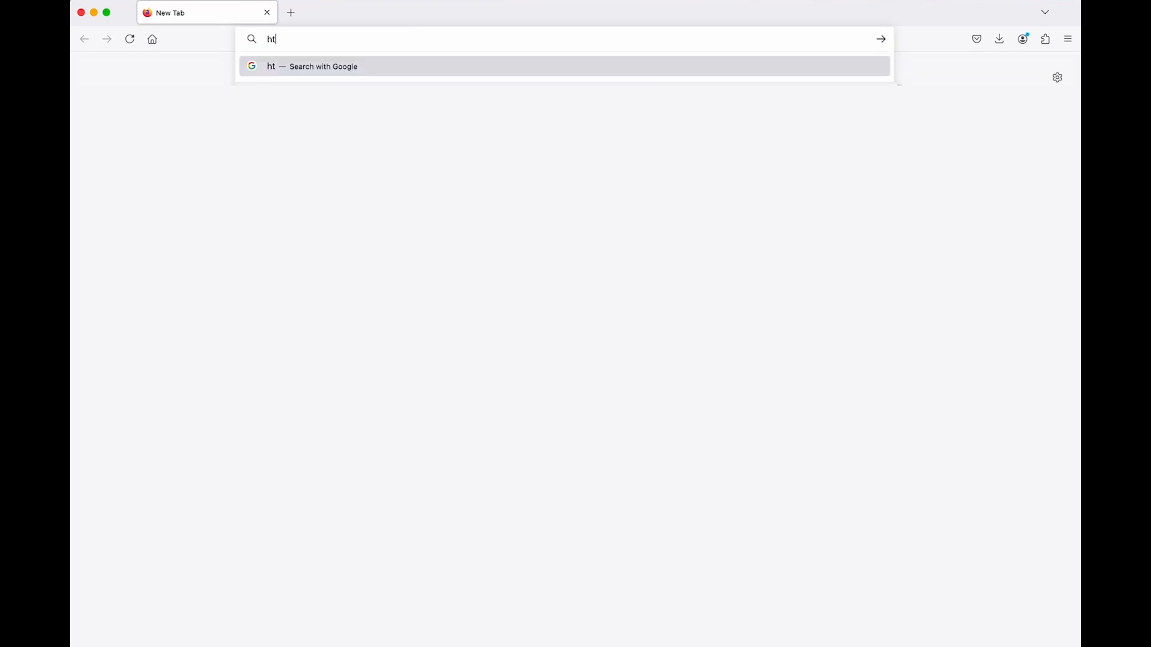
type("tp://local")
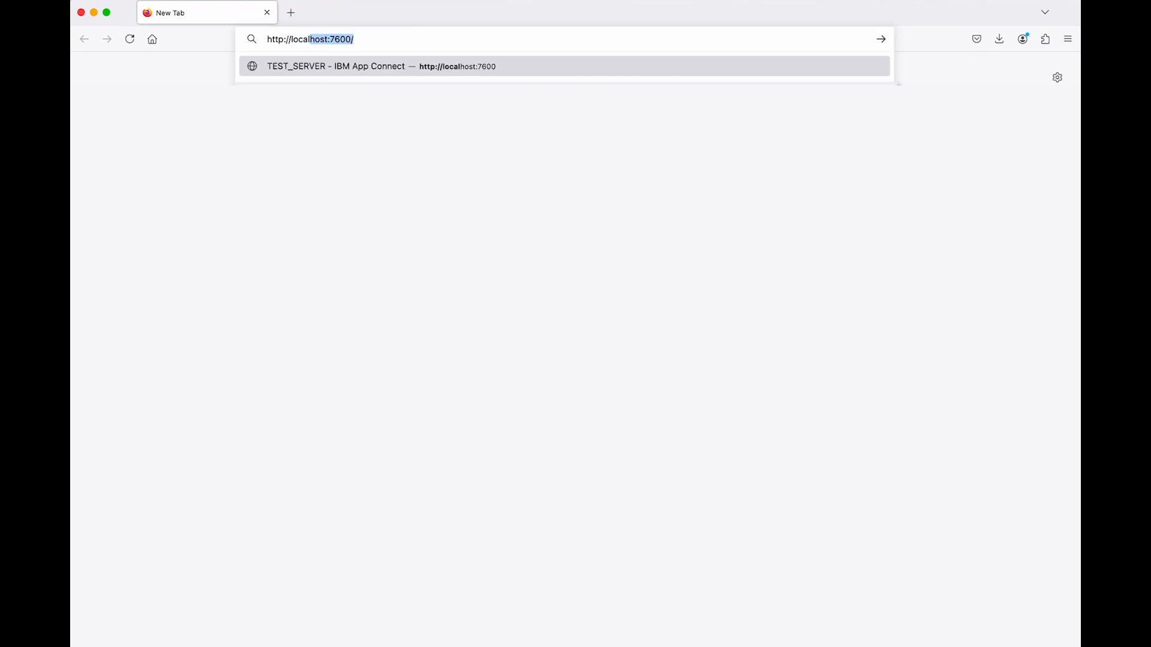
key("Right")
key("Return")
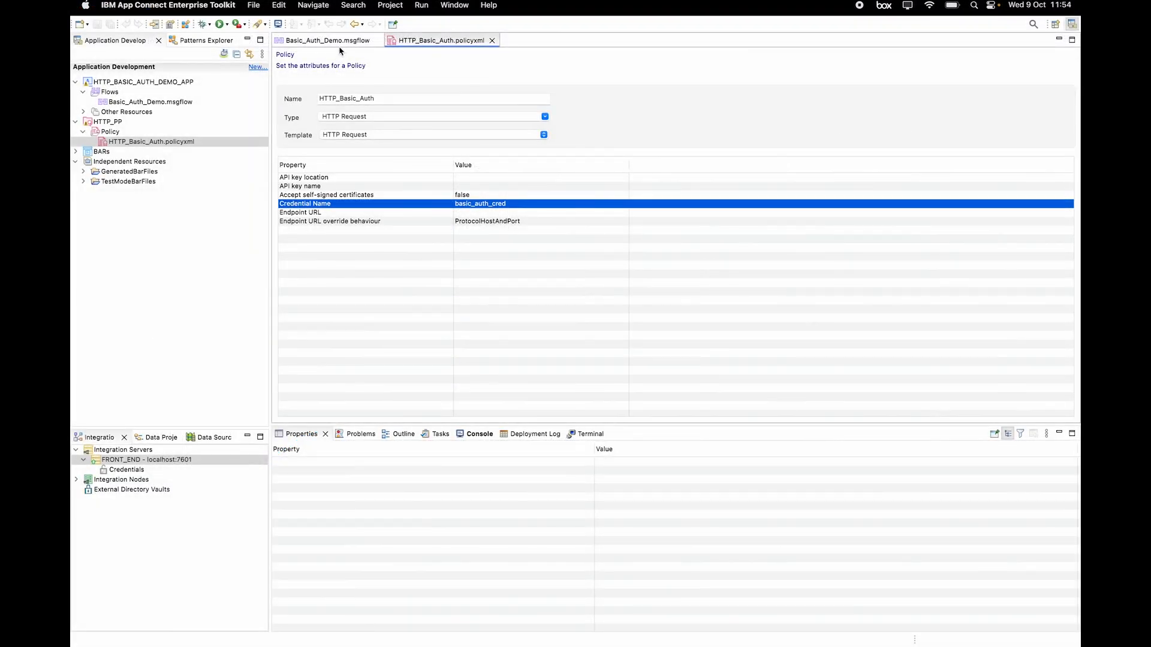
Step: Back in the Toolkit, view FRONT_END's Credentials: mqsisetdbparms credentials and Integration Server vault
left_click(327, 40)
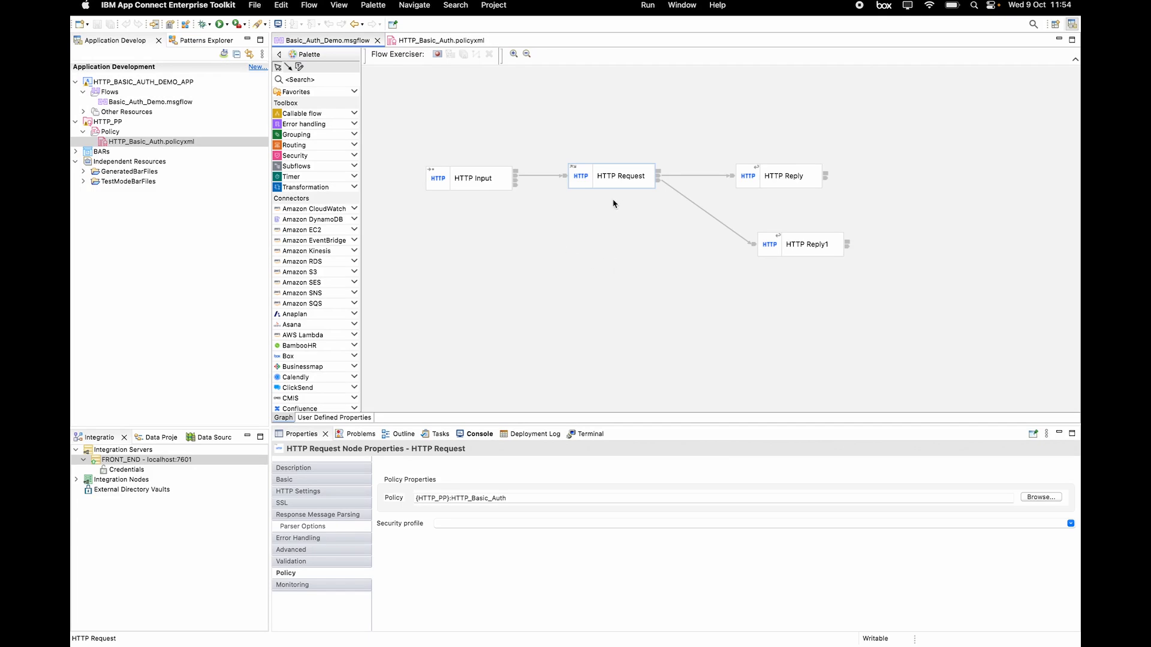
left_click(438, 40)
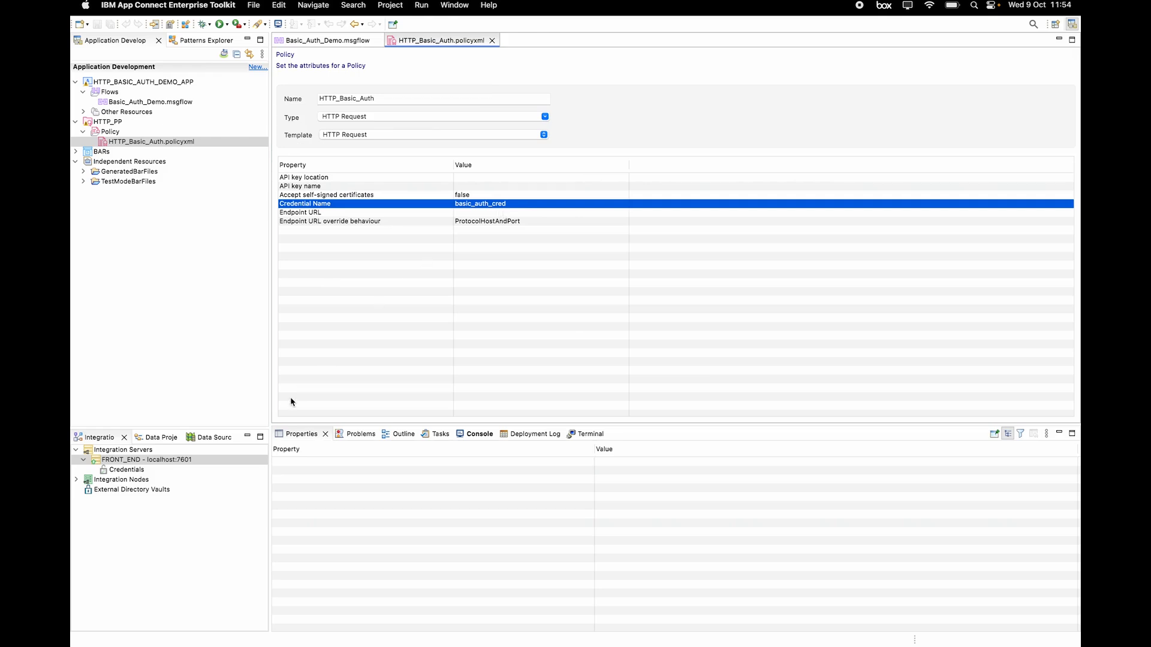
left_click(127, 470)
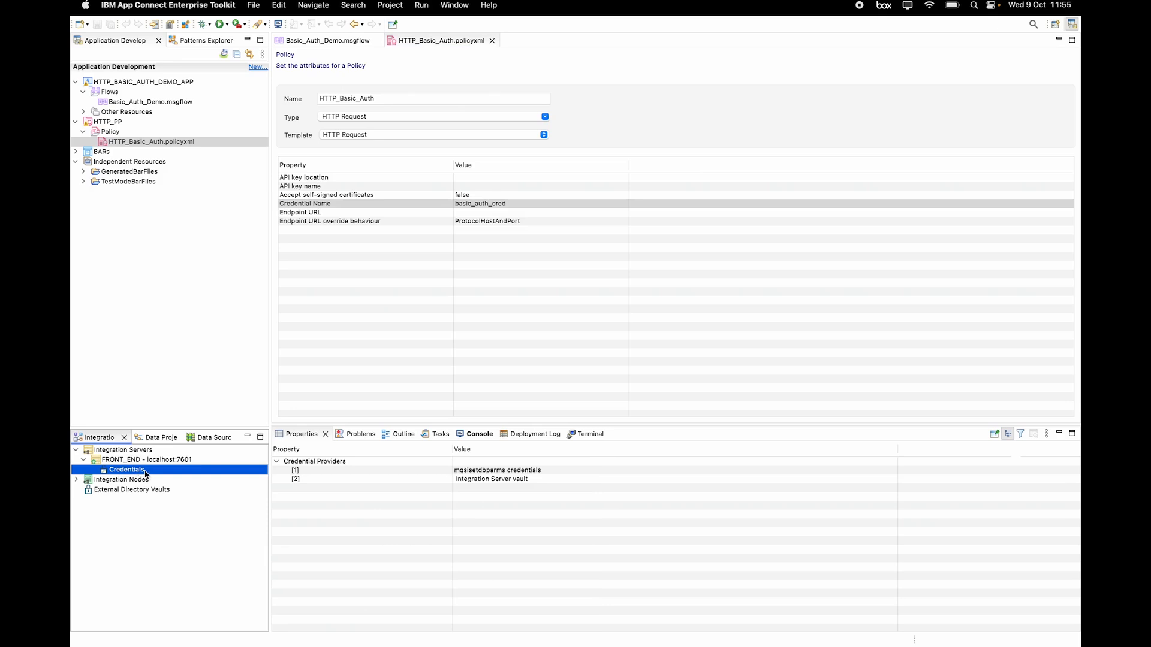
Step: Create a new credential on FRONT_END named basic_auth_cred with credential type http
right_click(150, 472)
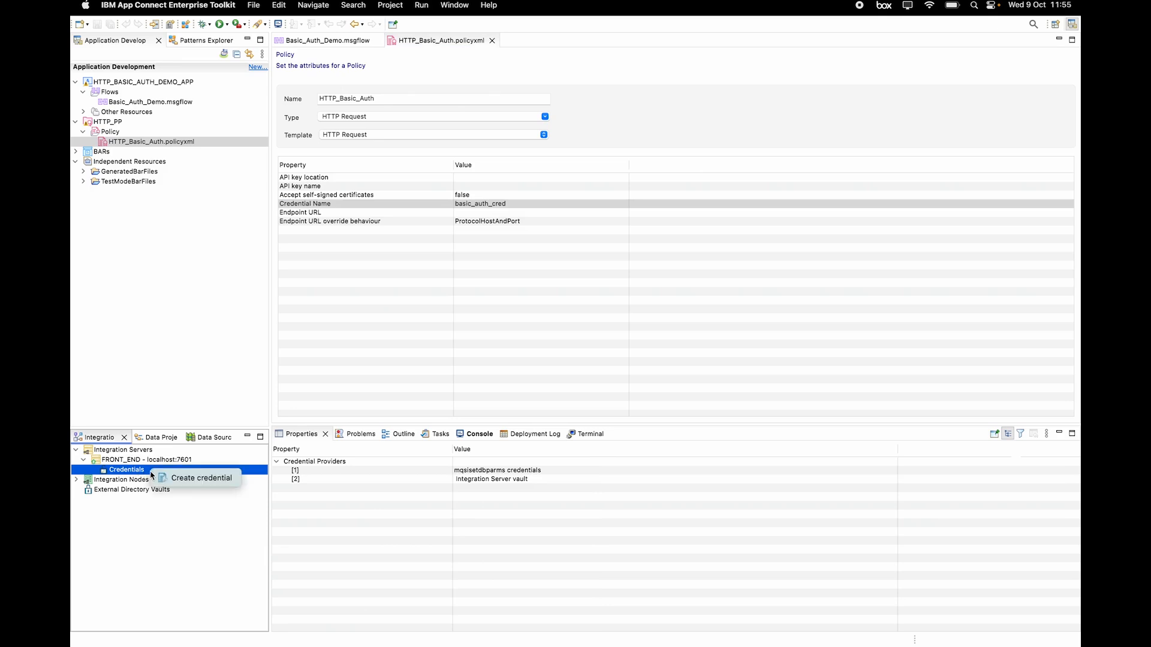
left_click(204, 482)
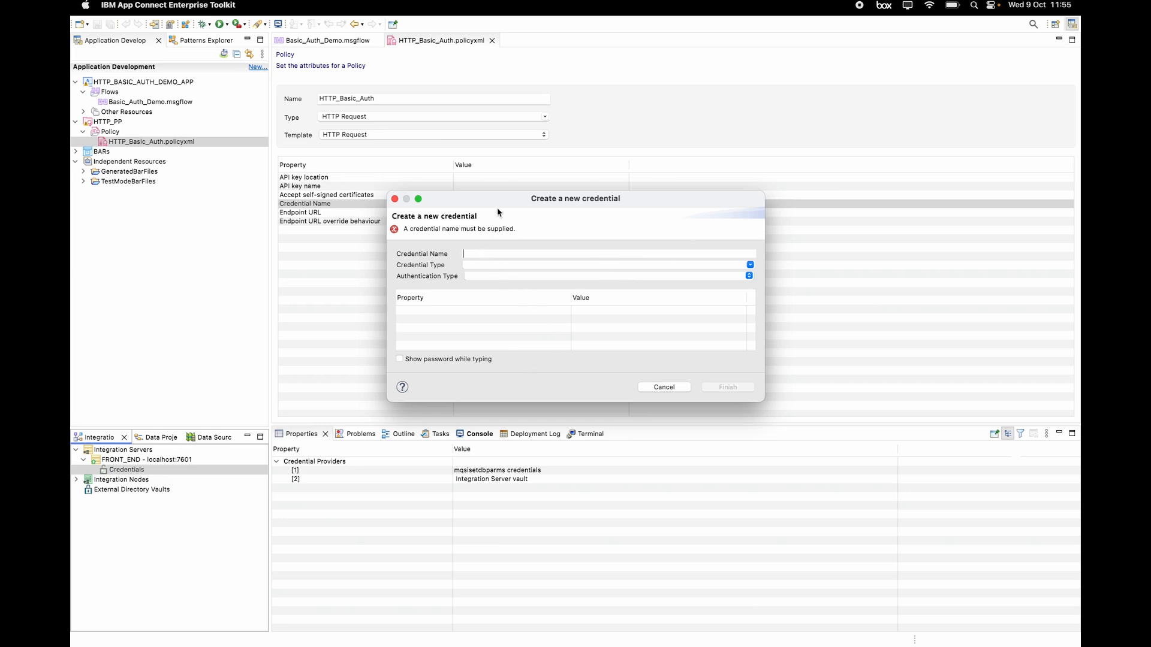
left_click_drag(492, 201, 492, 257)
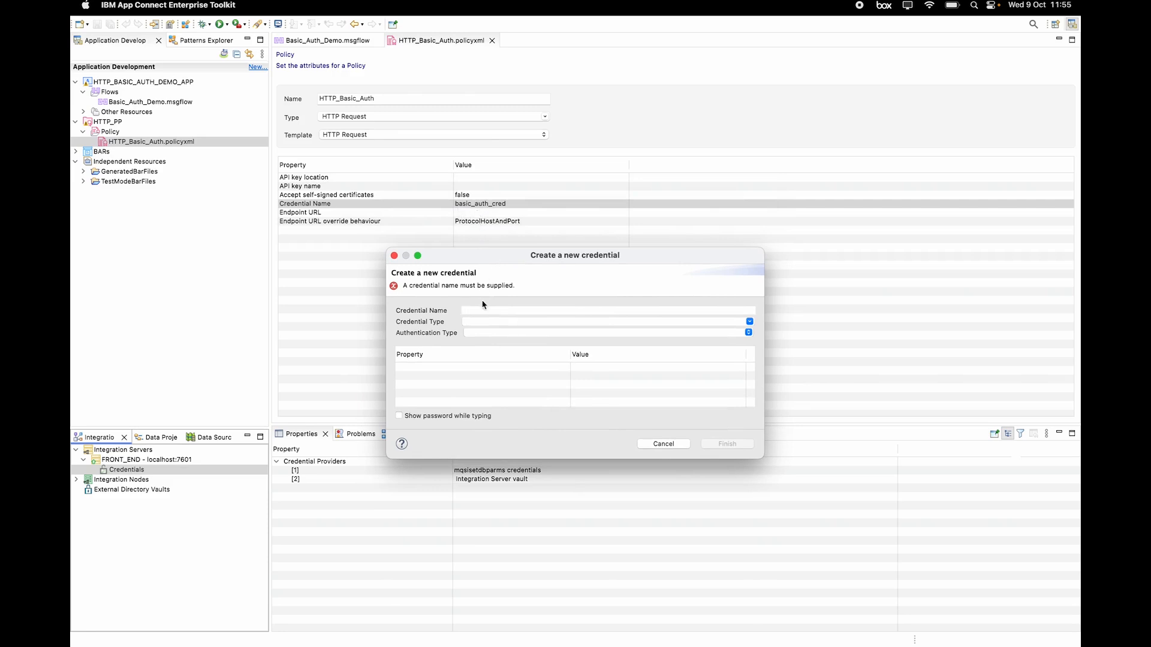
type("basic_auth_cred")
left_click(750, 322)
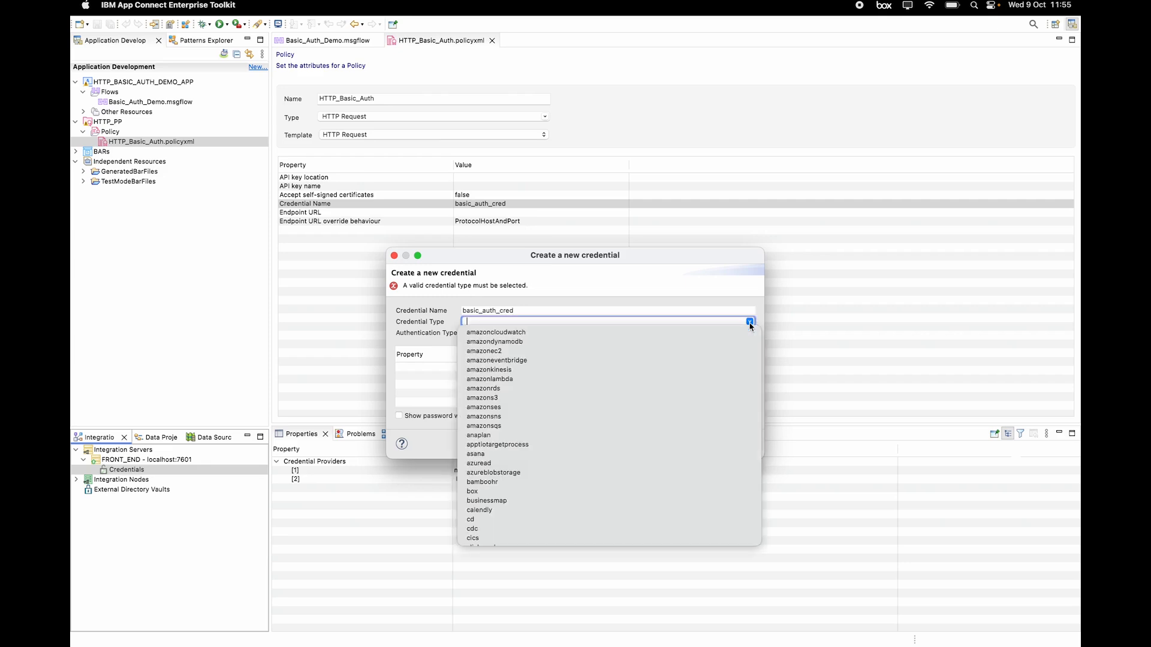
scroll(738, 355, "down", 3)
scroll(739, 356, "up", 3)
type("ht")
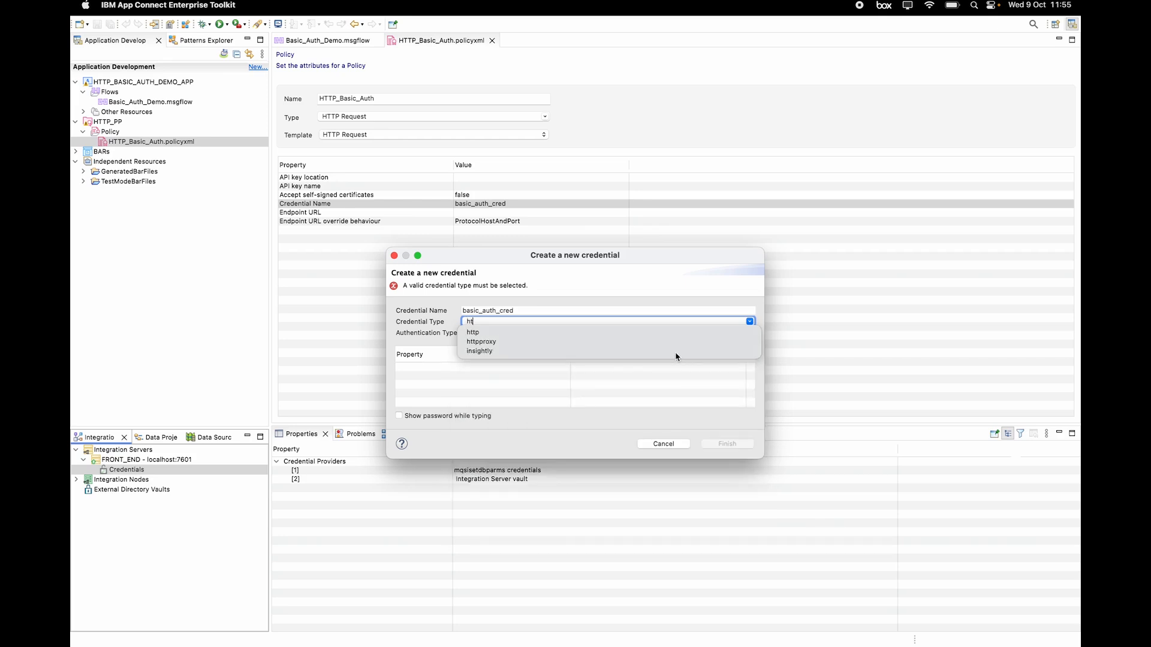
left_click(483, 333)
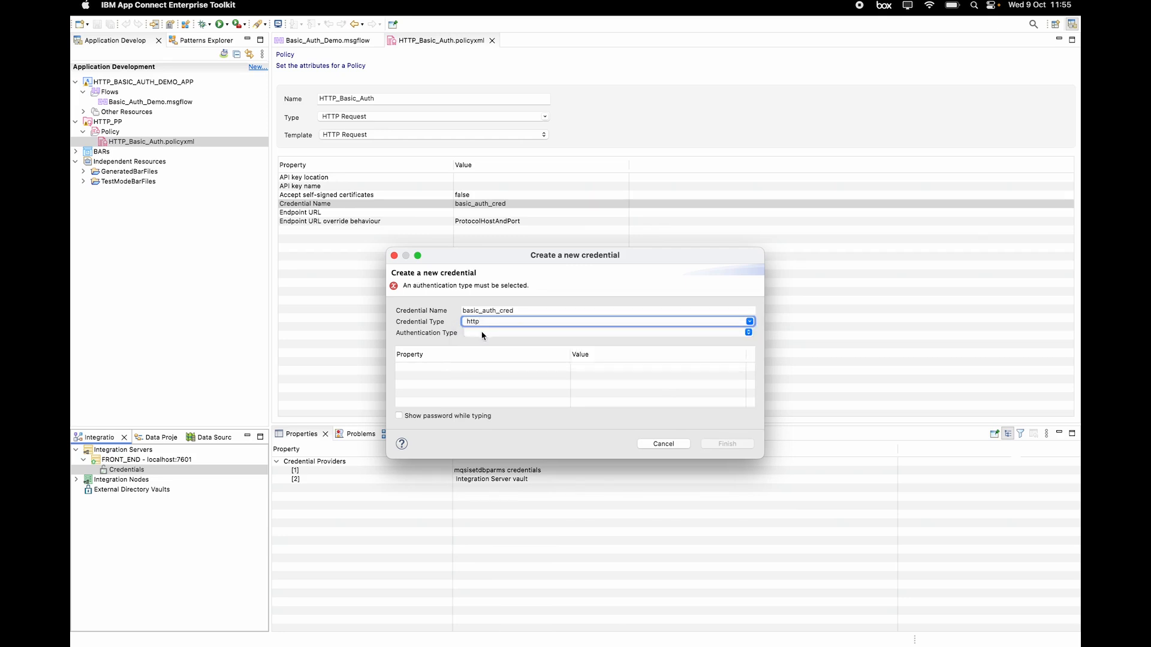
left_click(491, 336)
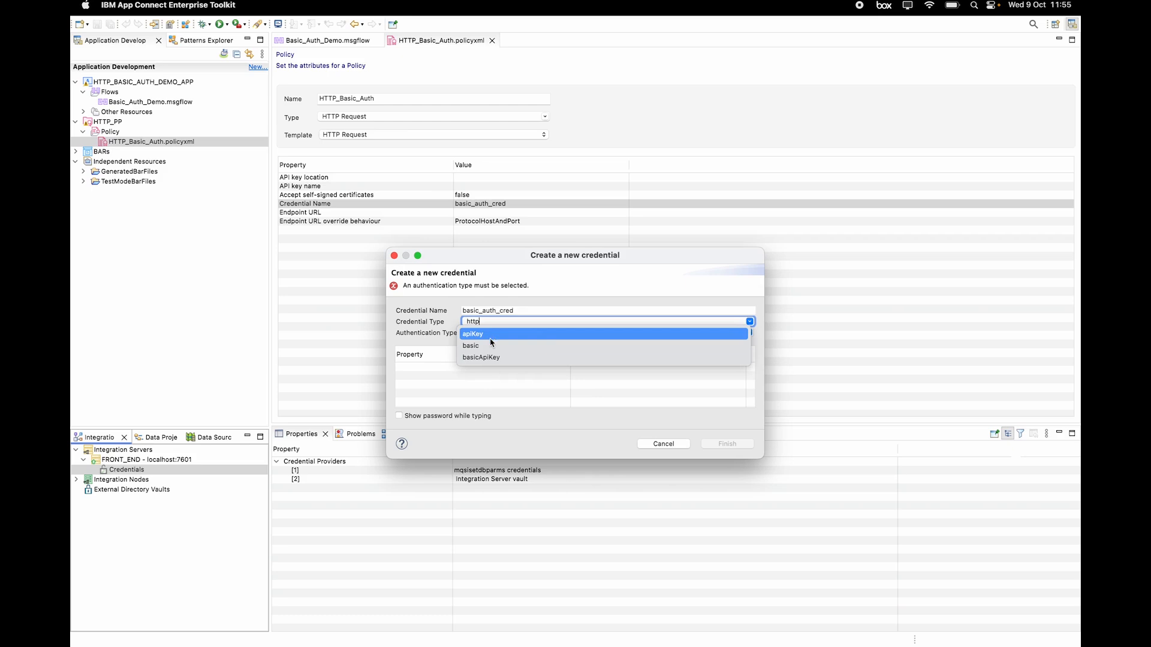
Step: Set the authentication type to basic and the username to admin
left_click(492, 346)
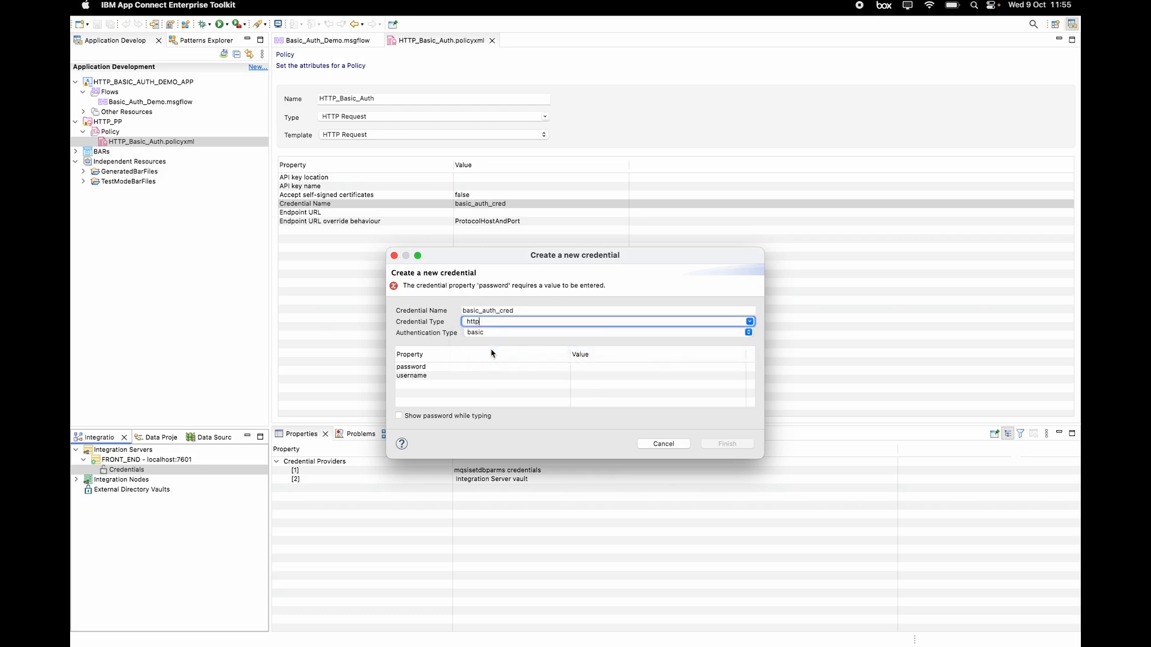
left_click(587, 378)
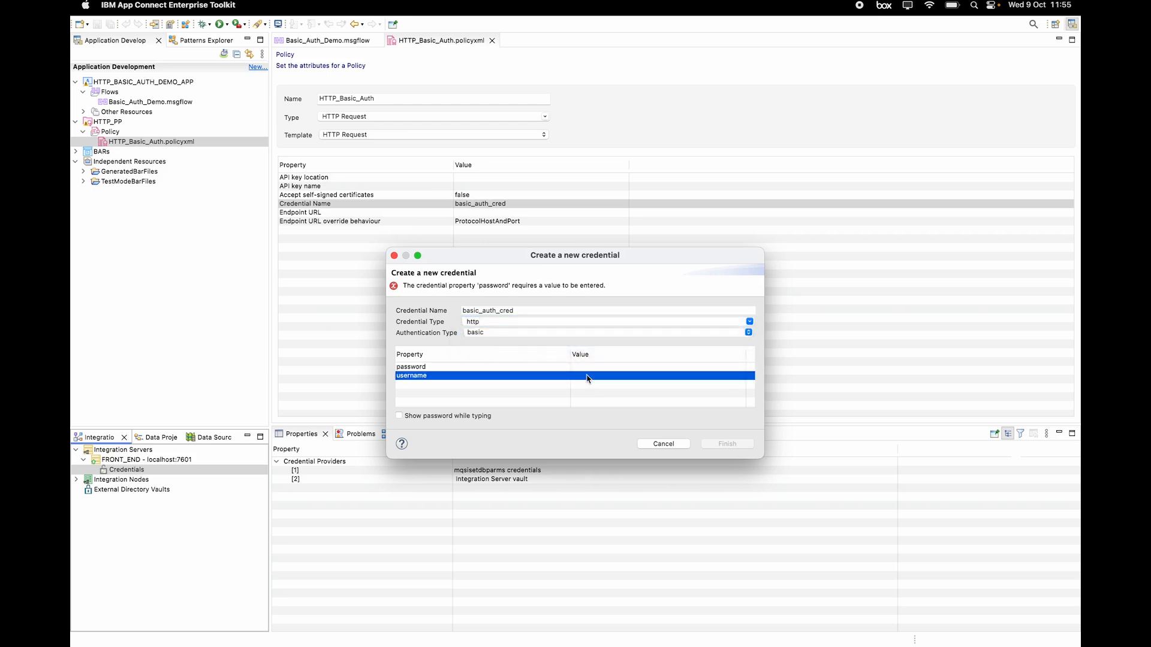
left_click(587, 378)
type("admin")
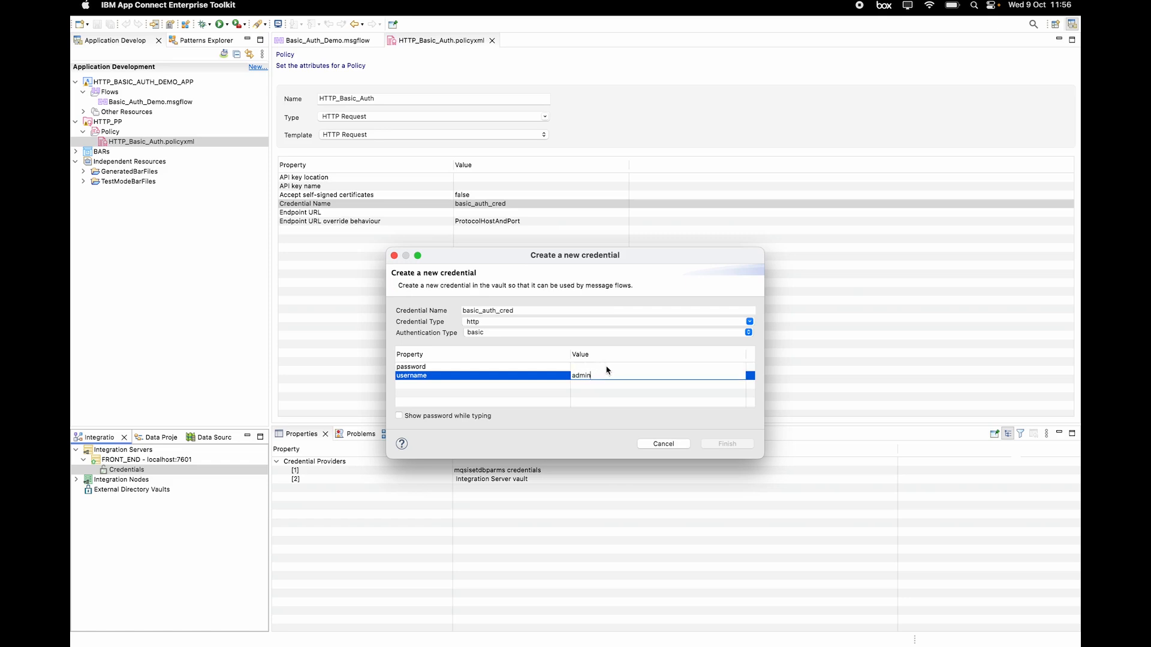
Step: Enter the updated password, with Show password ticked, and commit it
left_click(592, 367)
left_click(591, 366)
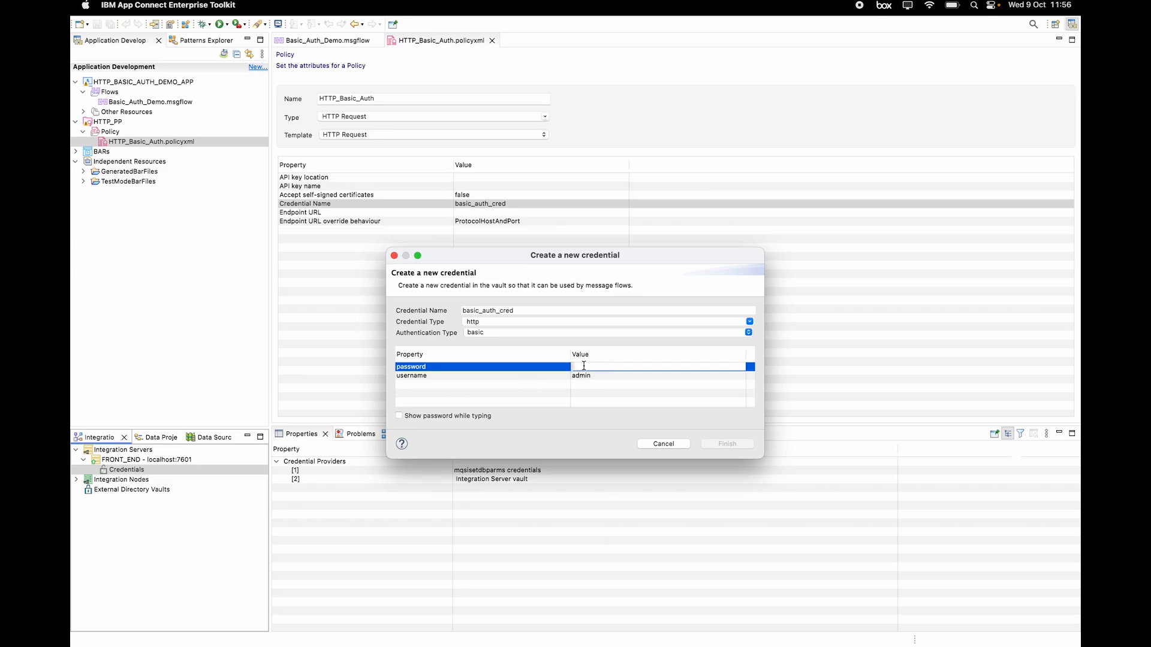
type("••••")
left_click(399, 416)
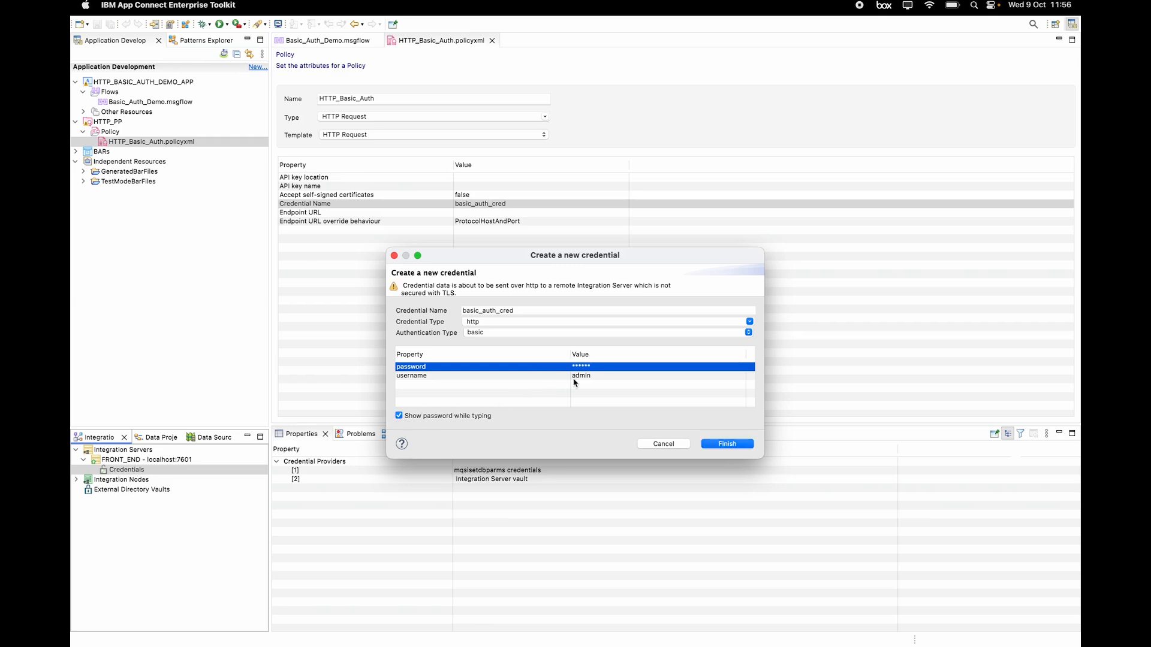
left_click(604, 367)
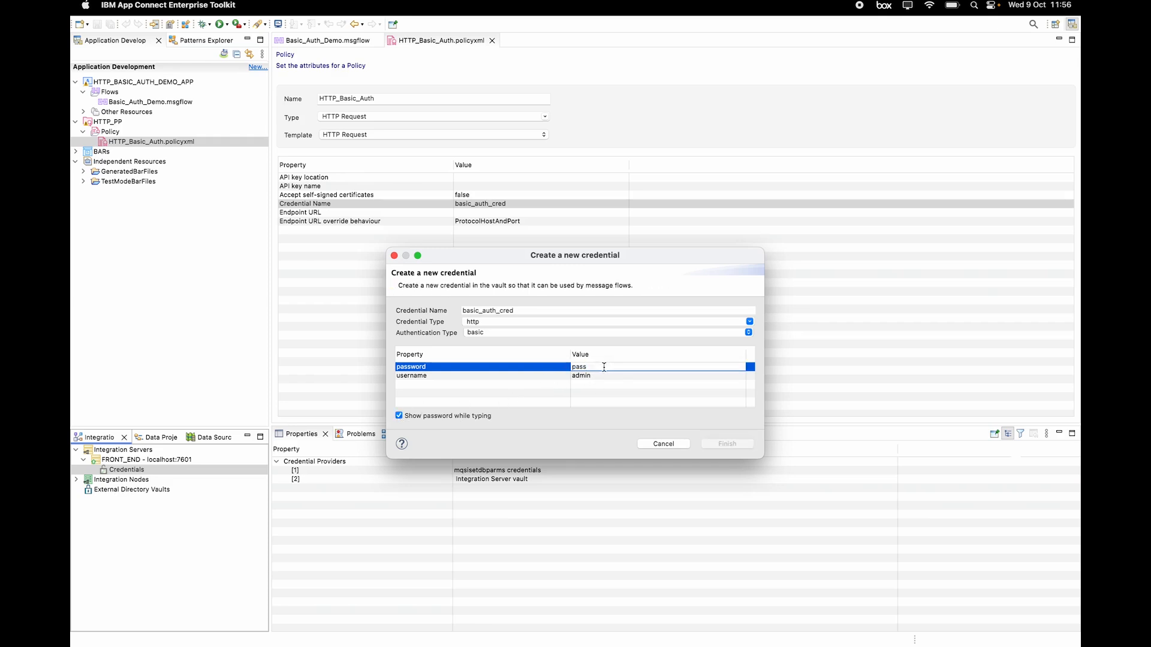
type("word1")
key("Return")
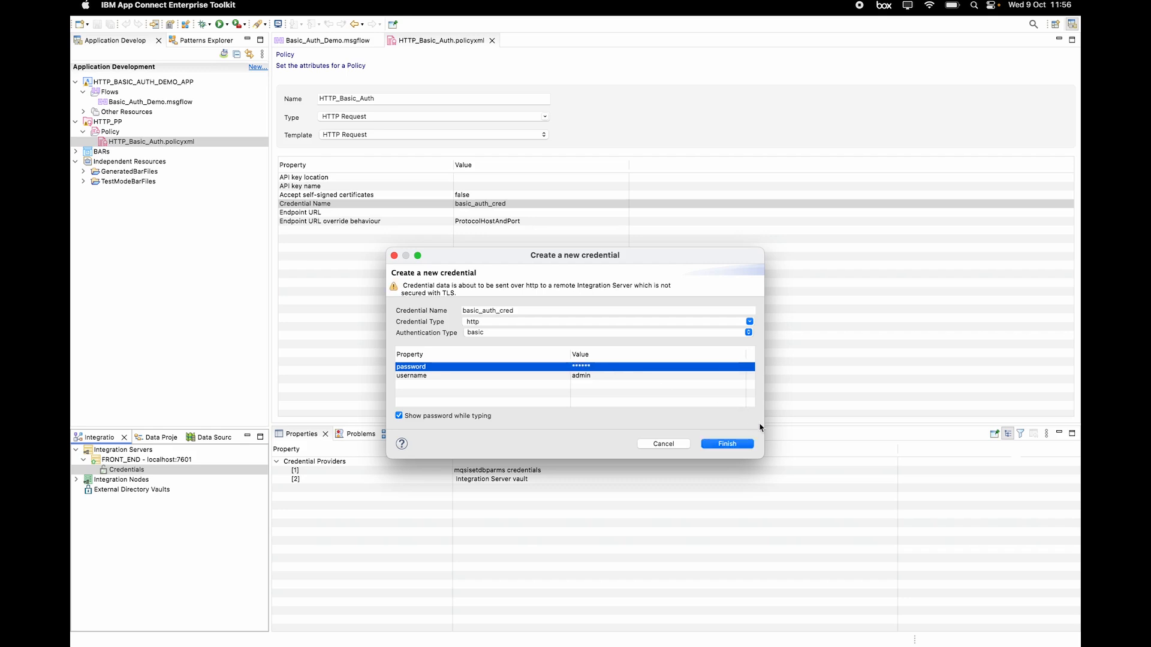
Step: Finish basic_auth_cred, inspect it under FRONT_END's Credentials > http, and return to Basic_Auth_Demo.msgflow
left_click(727, 443)
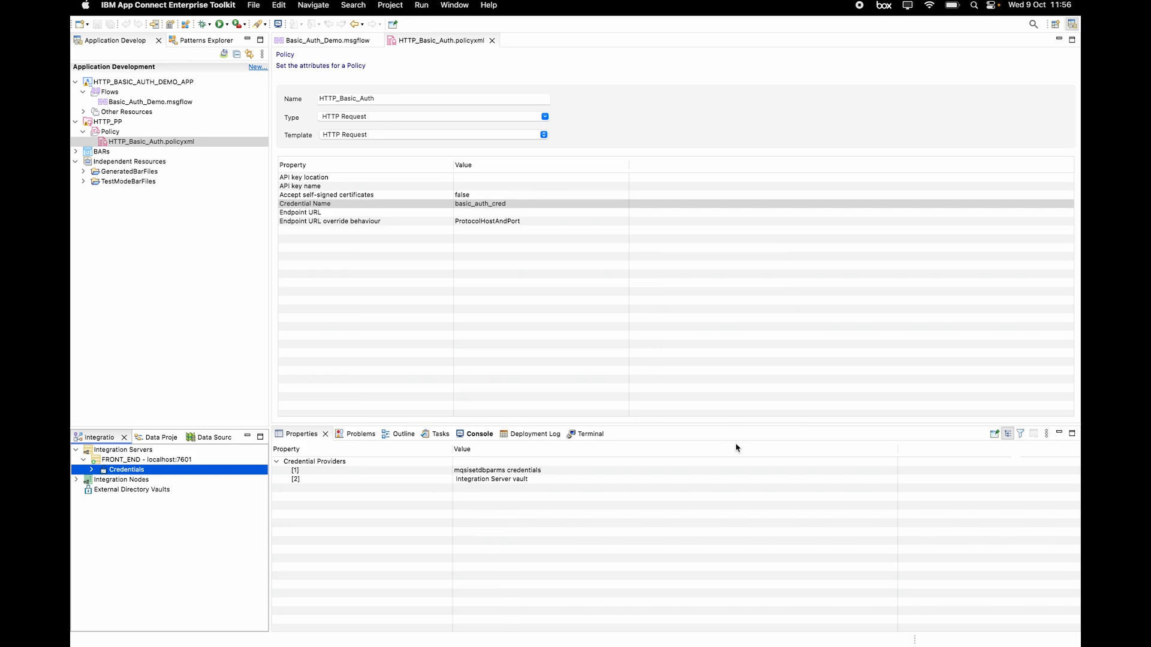
left_click(92, 470)
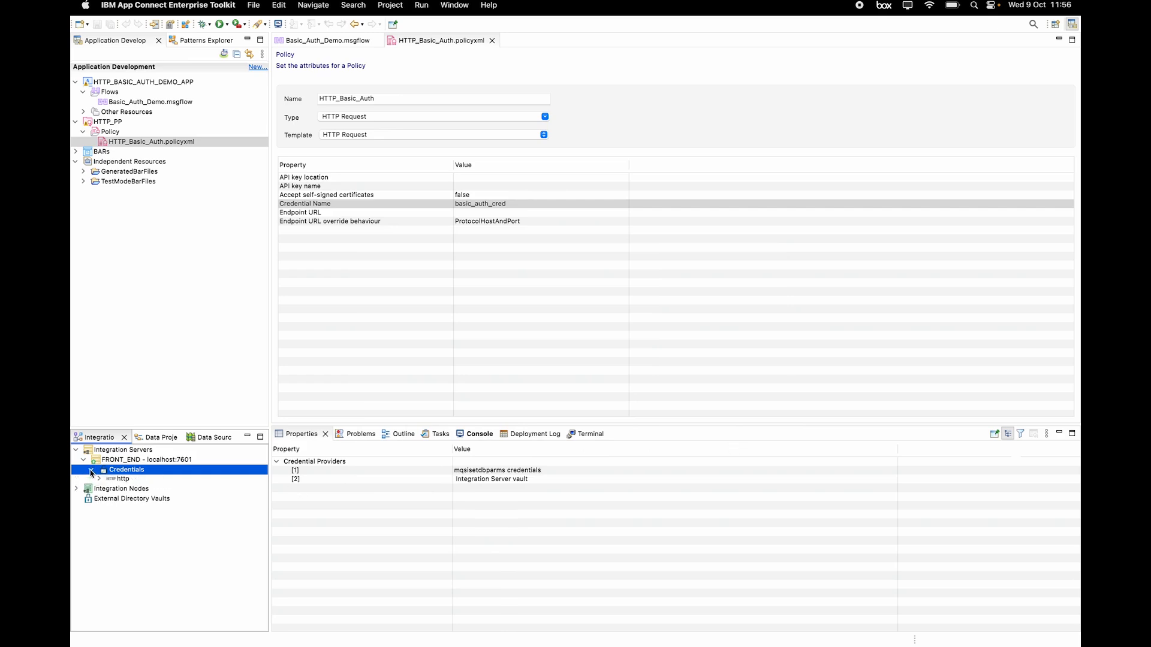
left_click(99, 480)
left_click(143, 492)
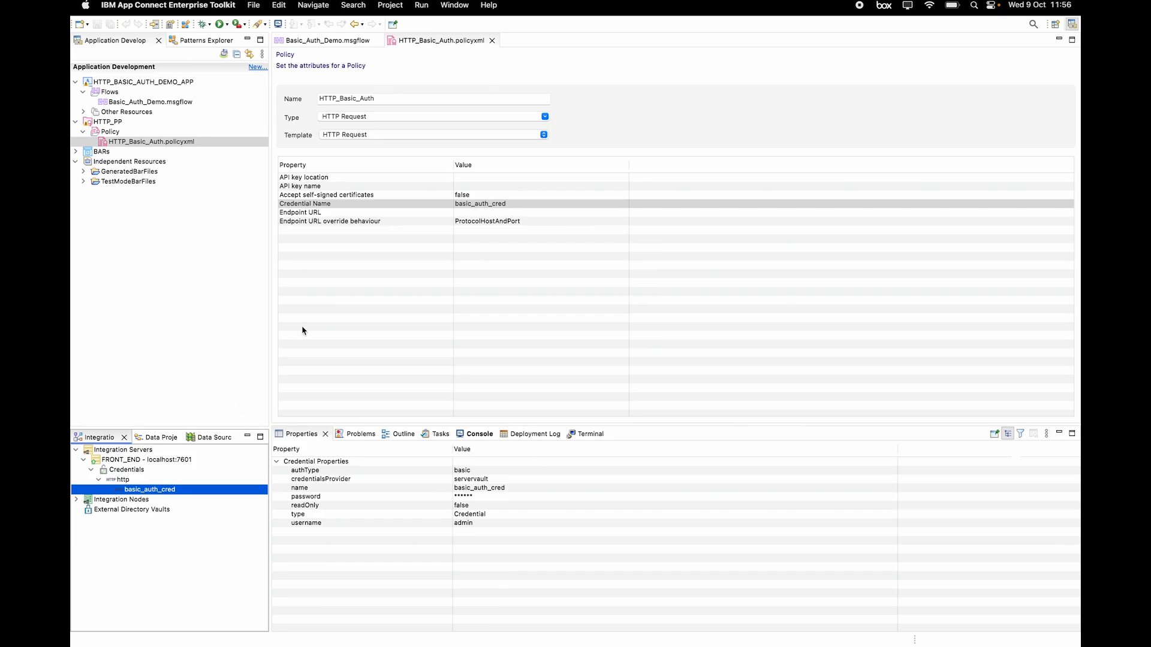
left_click(322, 41)
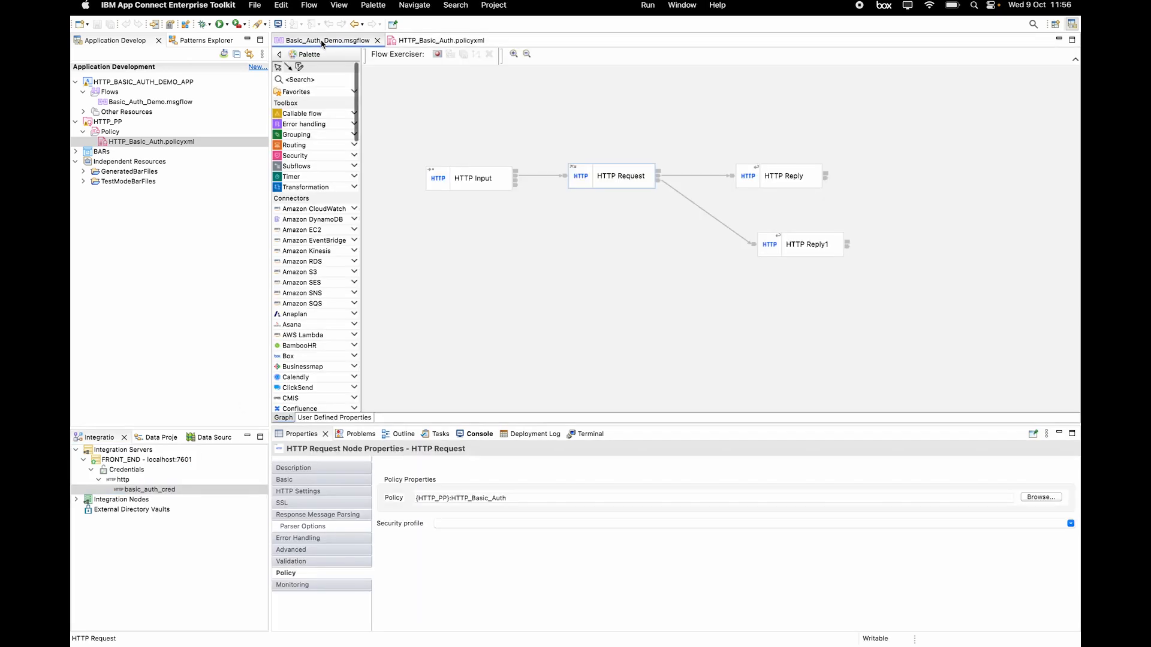
Step: Deploy HTTP_PP onto FRONT_END - localhost:7601 and dismiss the deployment report
left_click(106, 123)
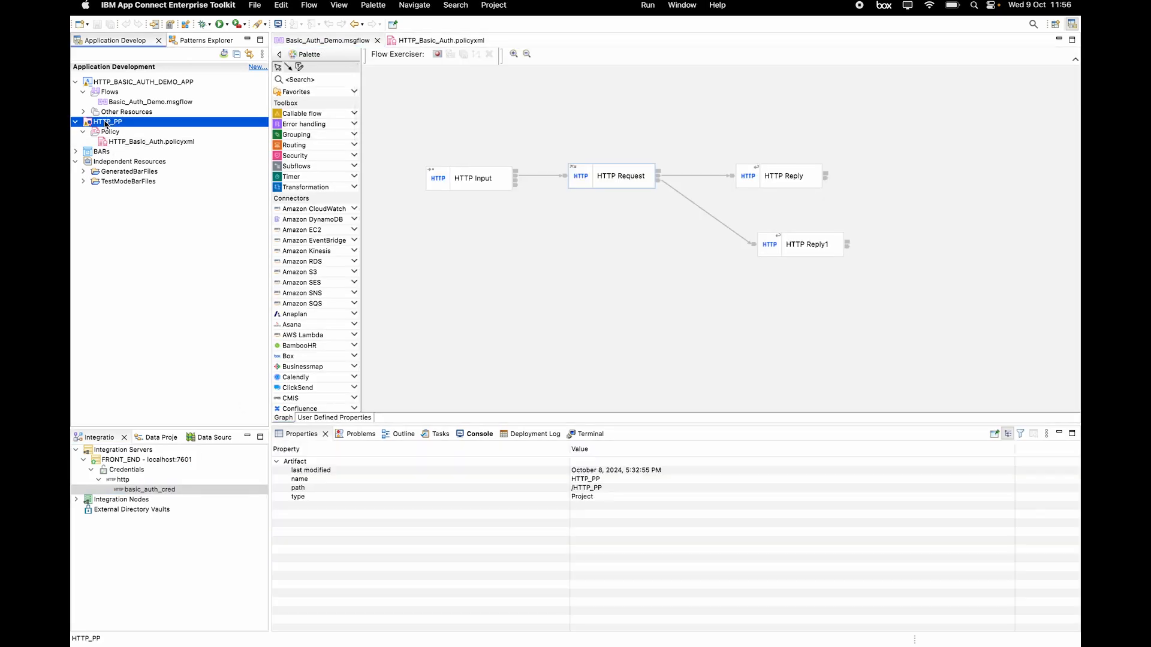
left_click_drag(106, 124, 112, 236)
left_click_drag(130, 356, 147, 466)
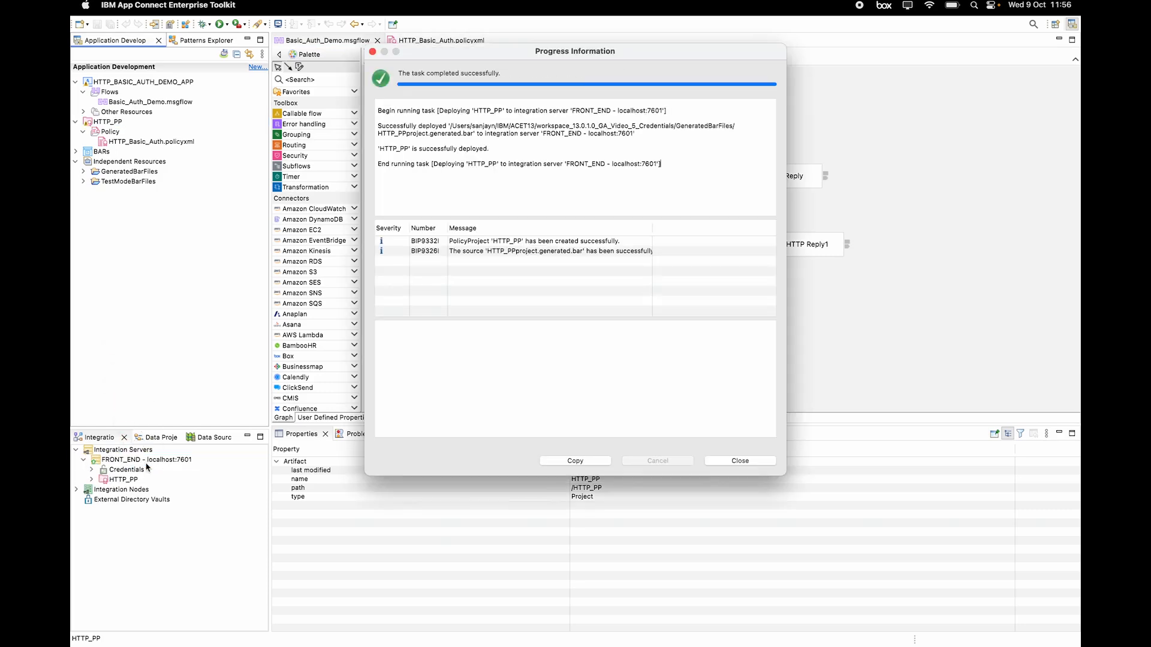
left_click(762, 463)
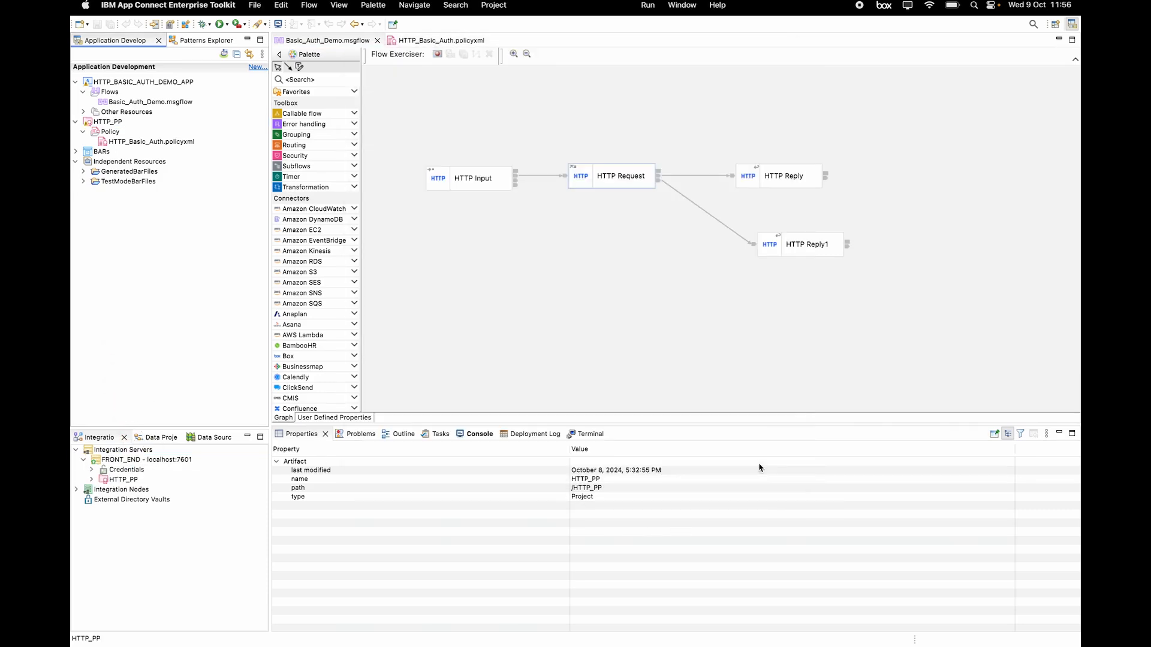
Step: Record a Flow Exerciser run sending new message 1 and review BACK_END's JSON reply
left_click(438, 55)
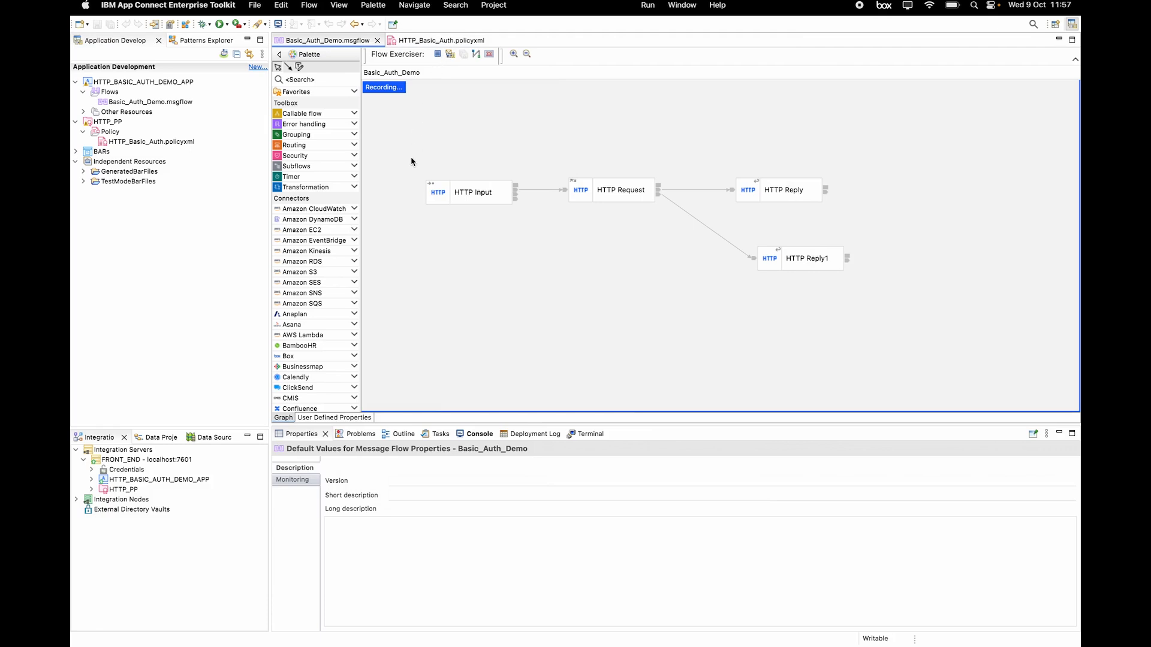
left_click(450, 55)
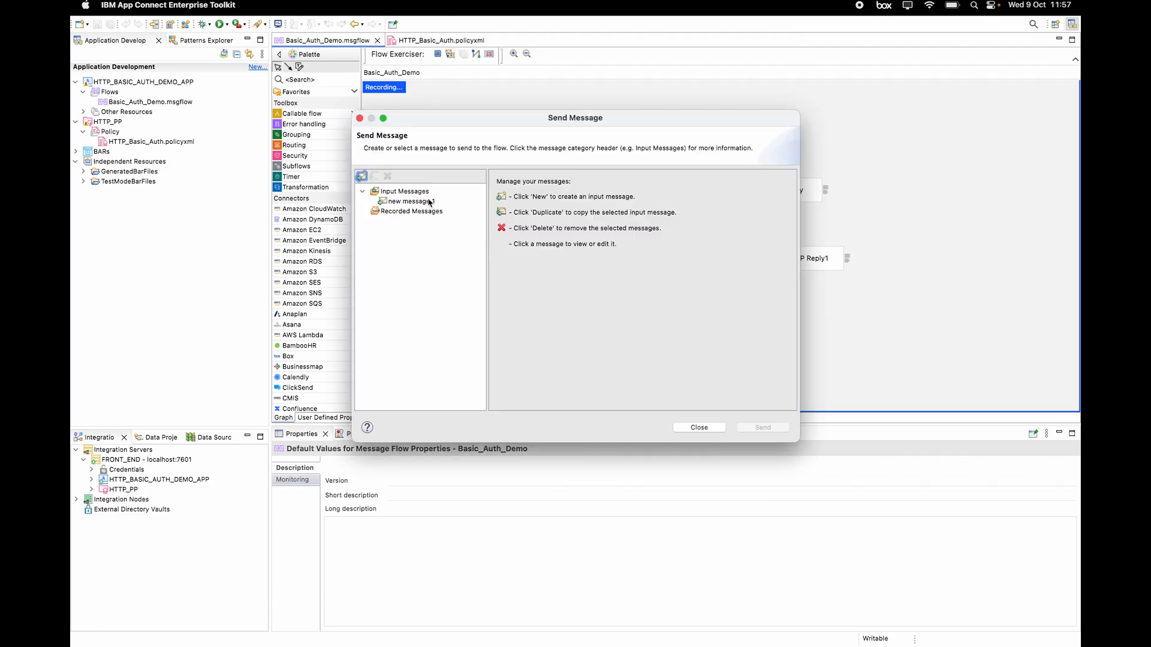
left_click(430, 203)
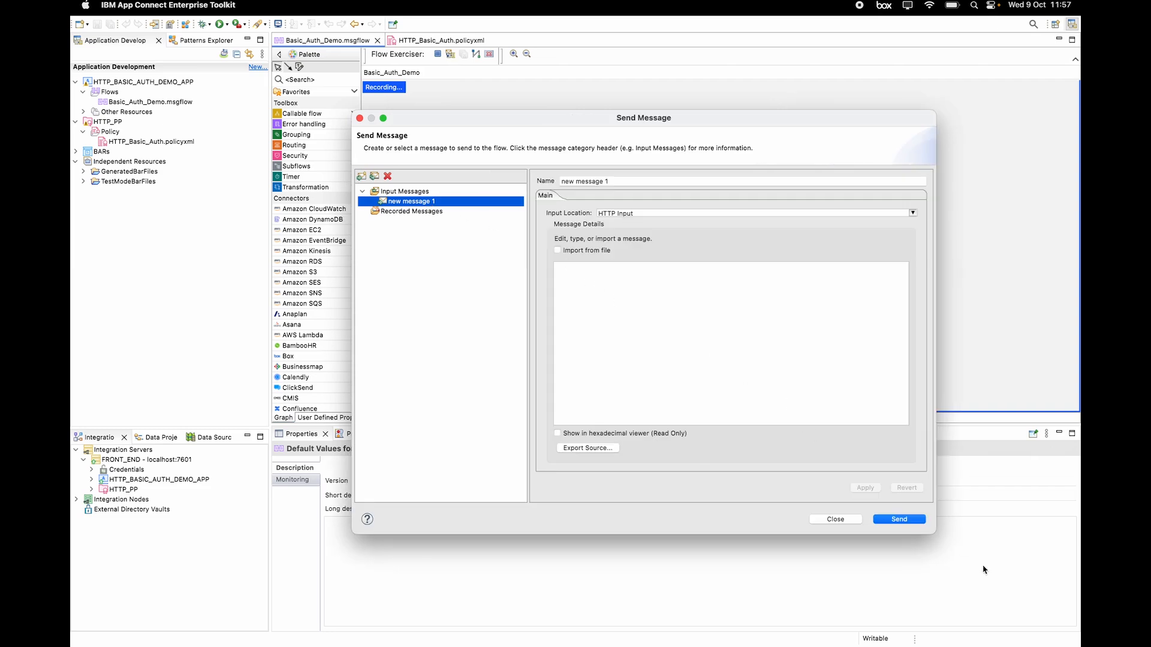
left_click(908, 521)
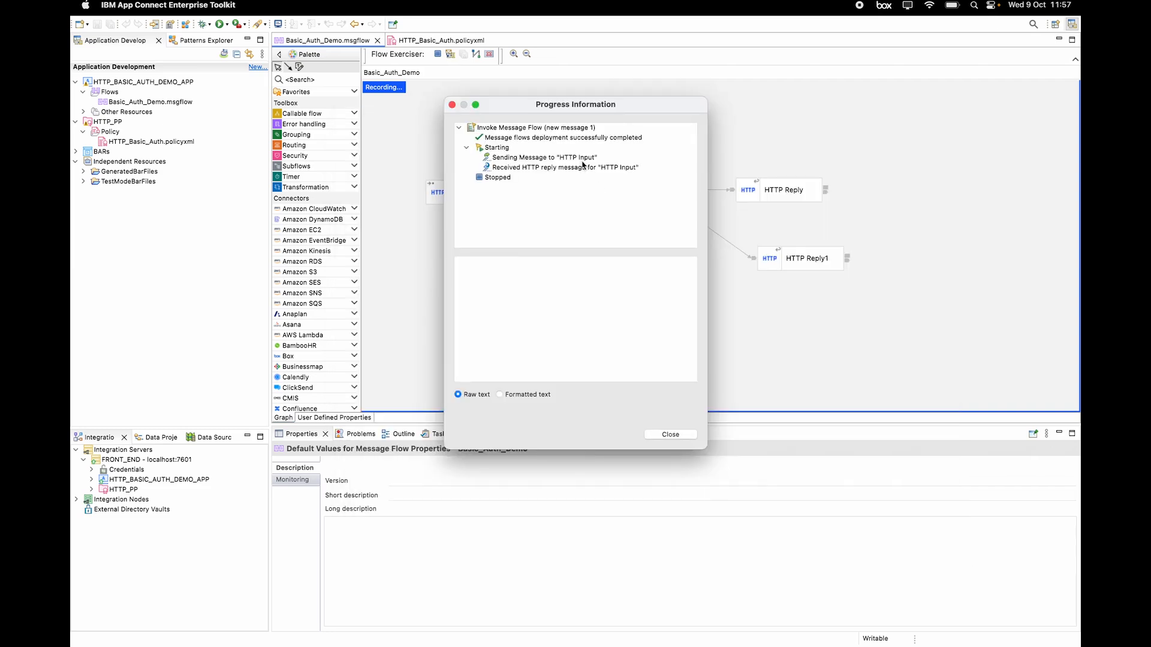
left_click(583, 166)
scroll(628, 300, "down", 5)
scroll(627, 301, "down", 10)
scroll(627, 300, "down", 10)
scroll(628, 300, "up", 20)
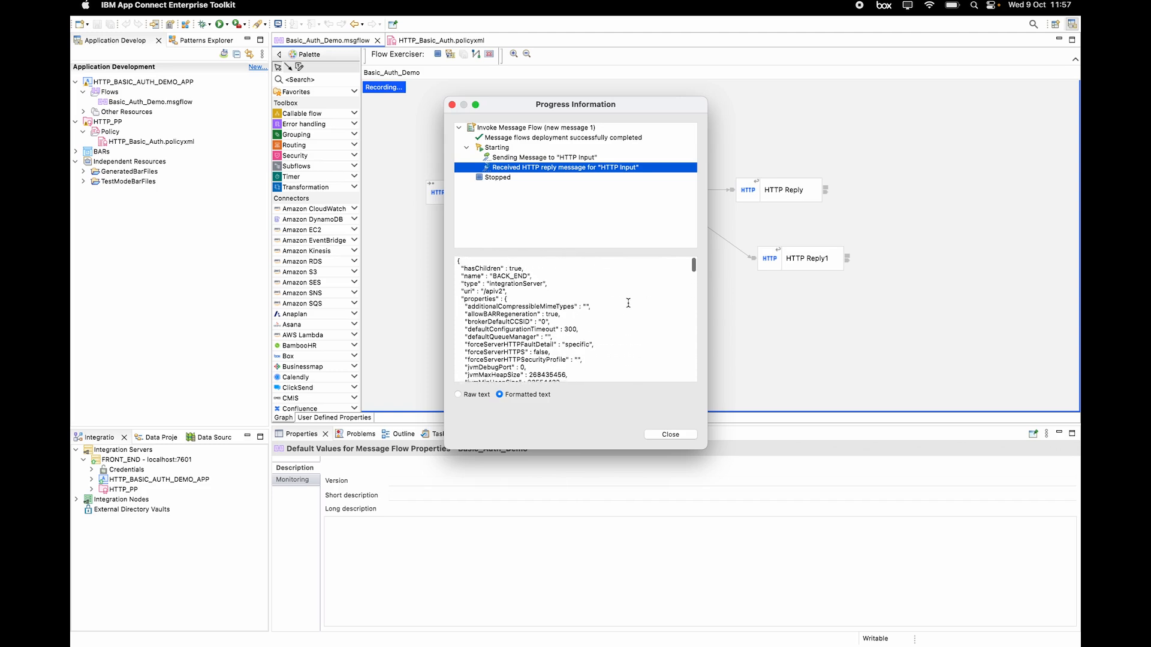
left_click(671, 434)
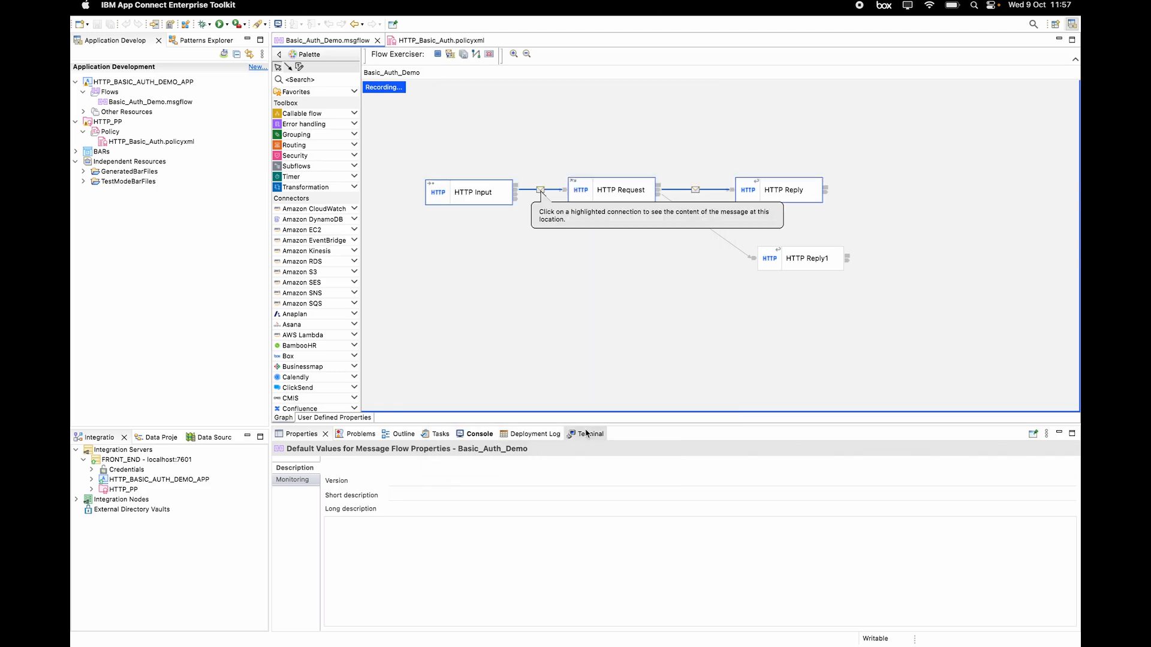
Step: Stop the running BACK_END integration server in the Terminal's bash session
left_click(586, 433)
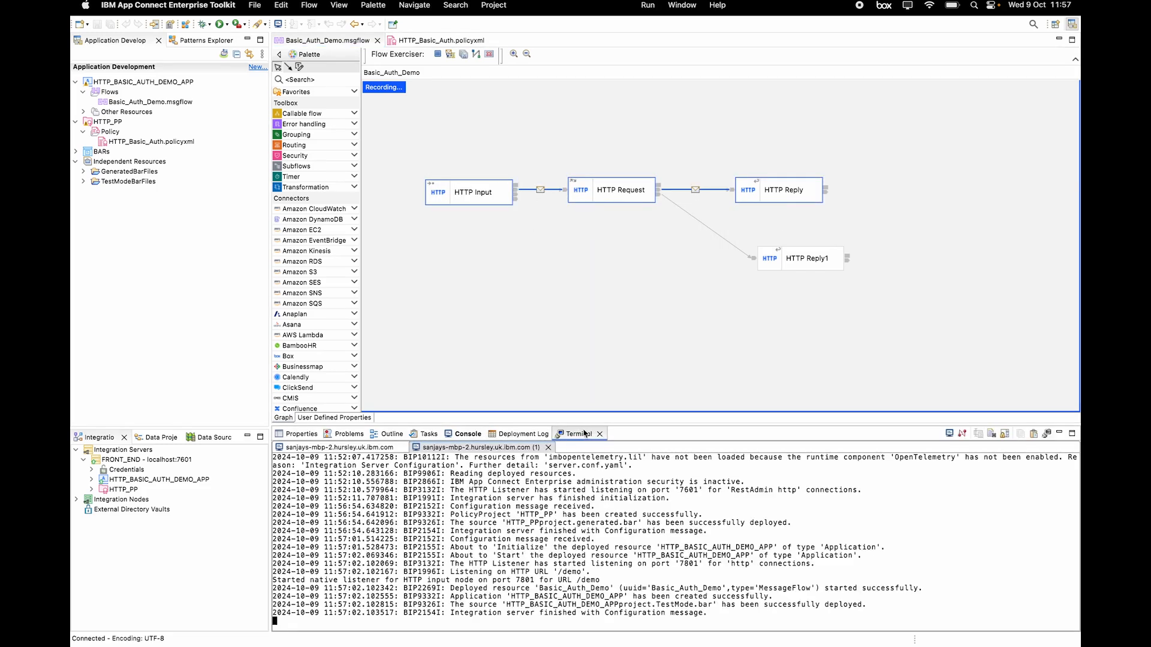
left_click(339, 450)
scroll(403, 537, "down", 6)
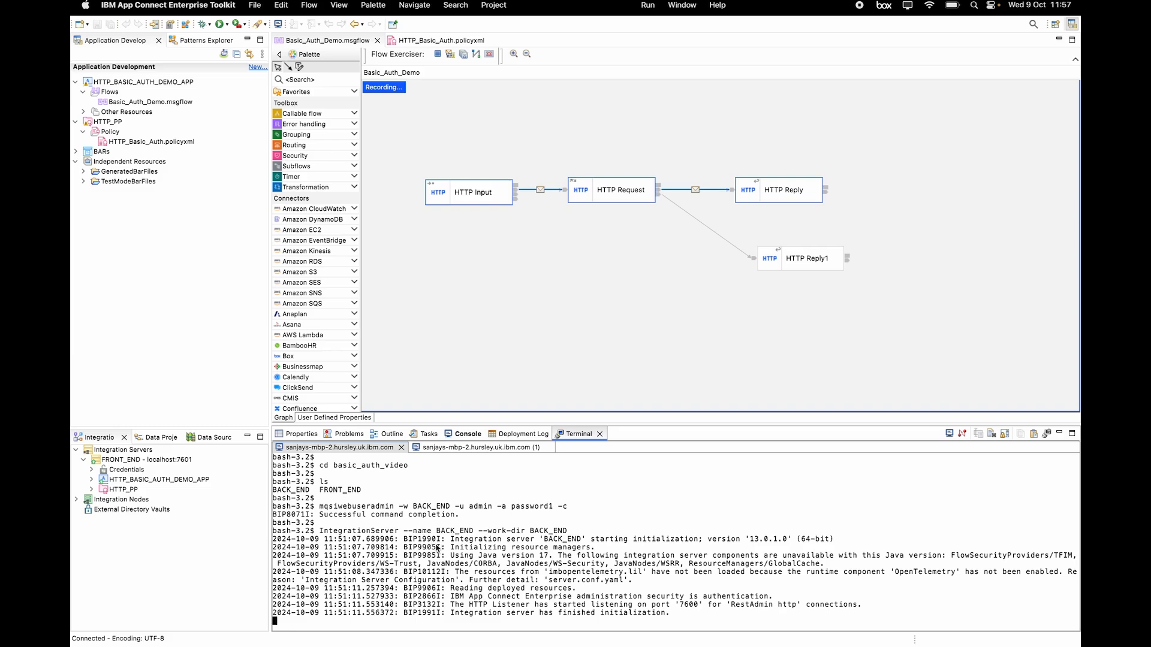
key("ctrl+c")
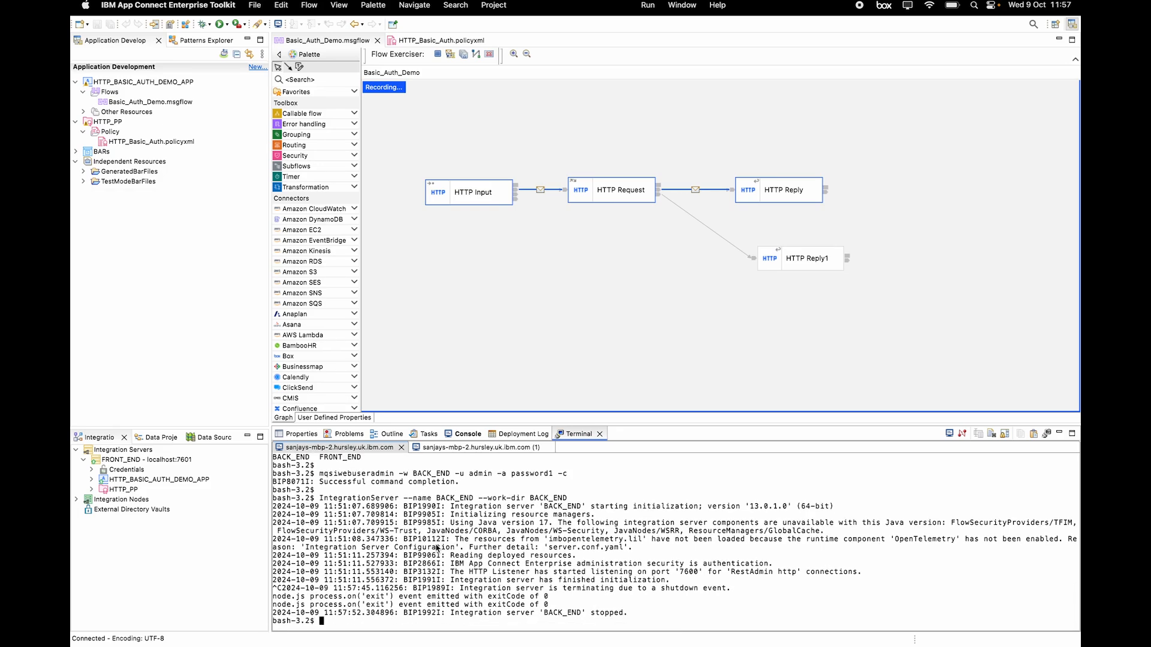
Step: Rerun mqsiwebuseradmin with -m to change the admin user's password
key("Up")
key("Up")
key("Left")
key("Left")
key("Left")
key("Left")
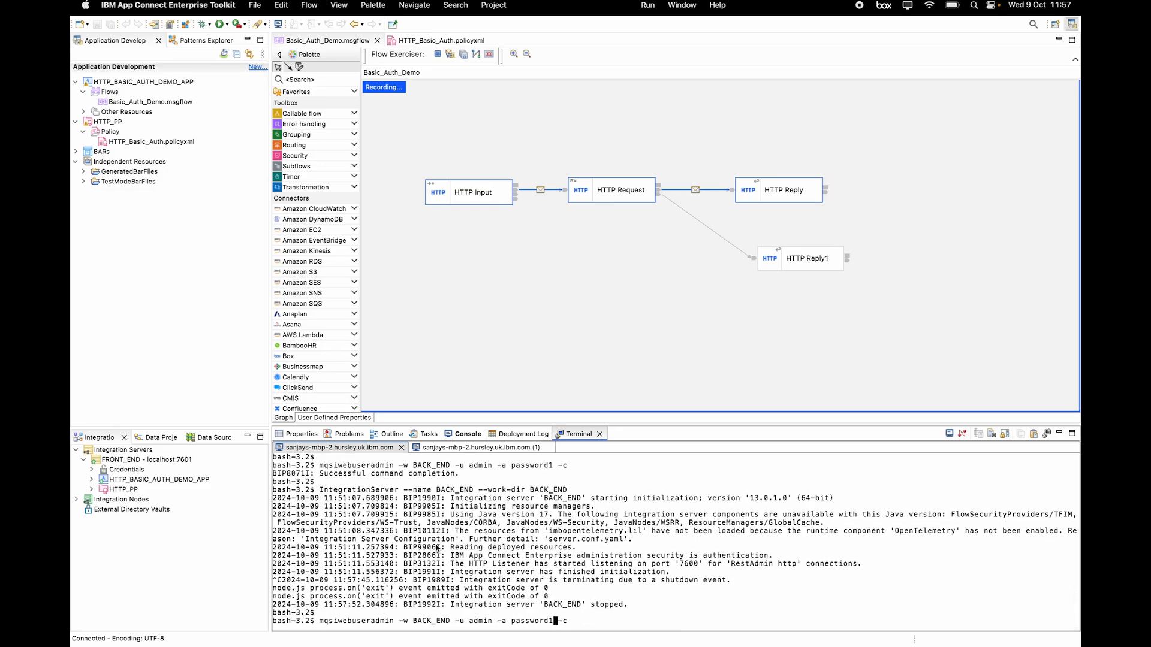
key("BackSpace")
type("2")
key("Right")
key("Right")
key("Right")
key("BackSpace")
type("m")
key("Return")
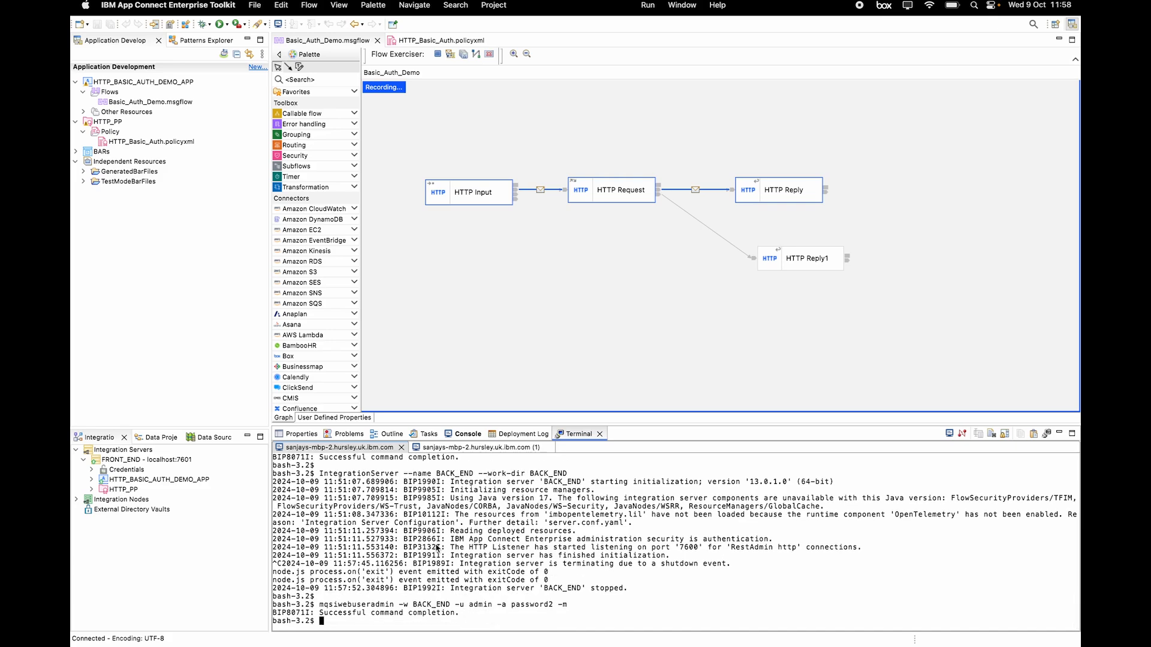
key("Return")
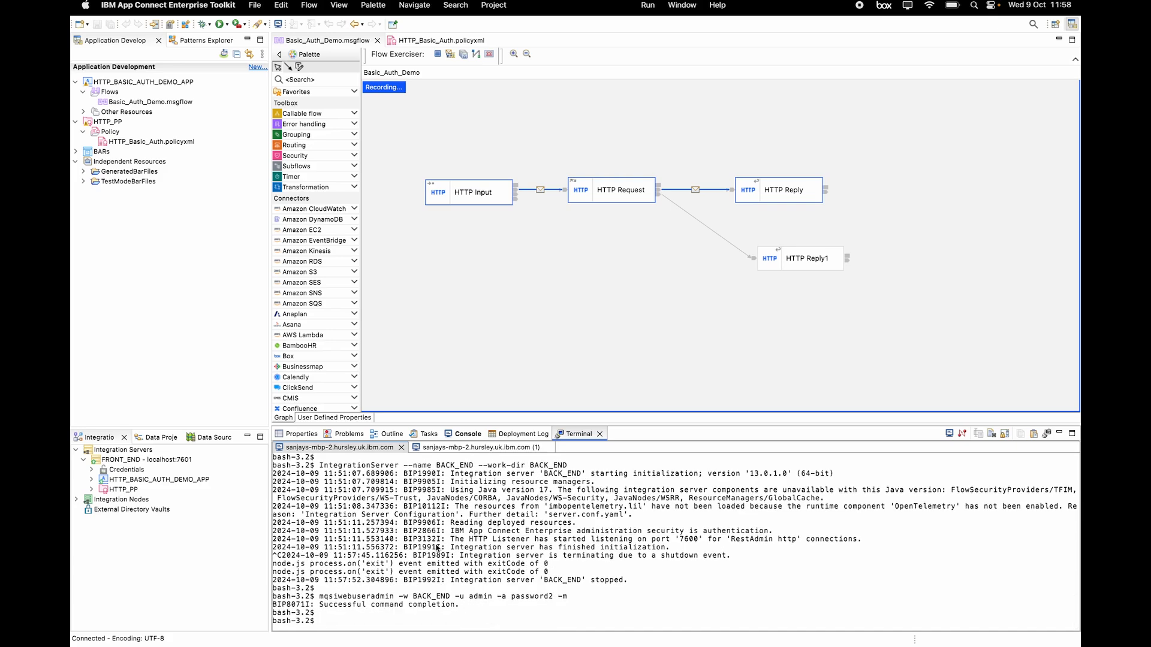
Step: Restart the BACK_END integration server and clear the flow's recorded message path
key("Up")
key("Up")
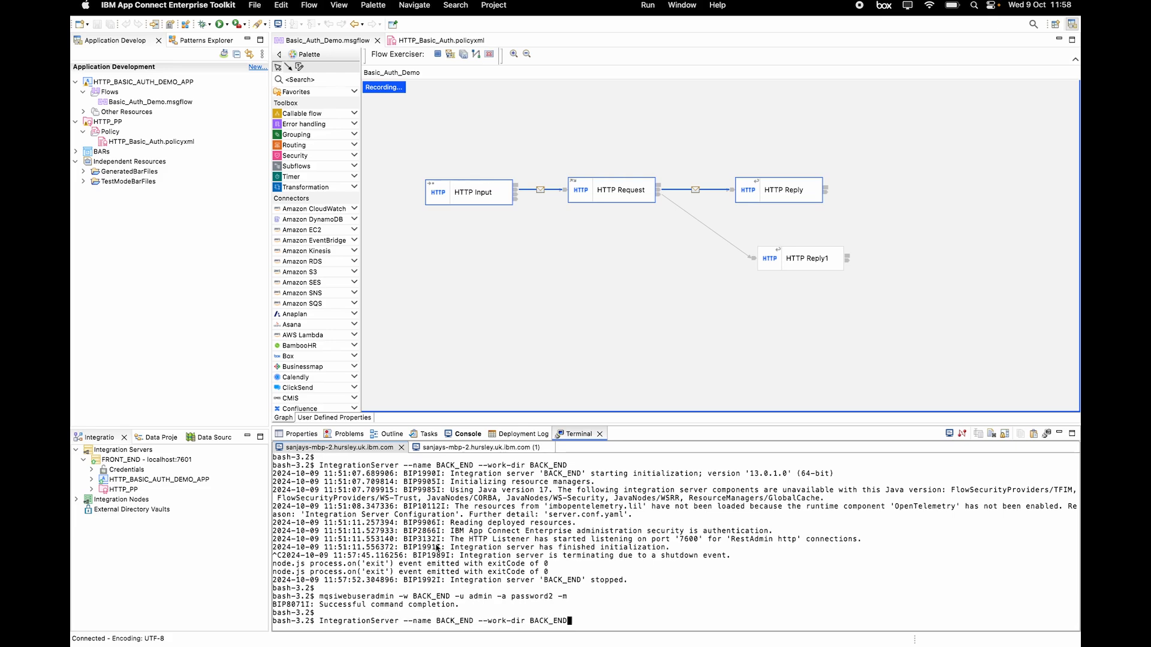
key("Return")
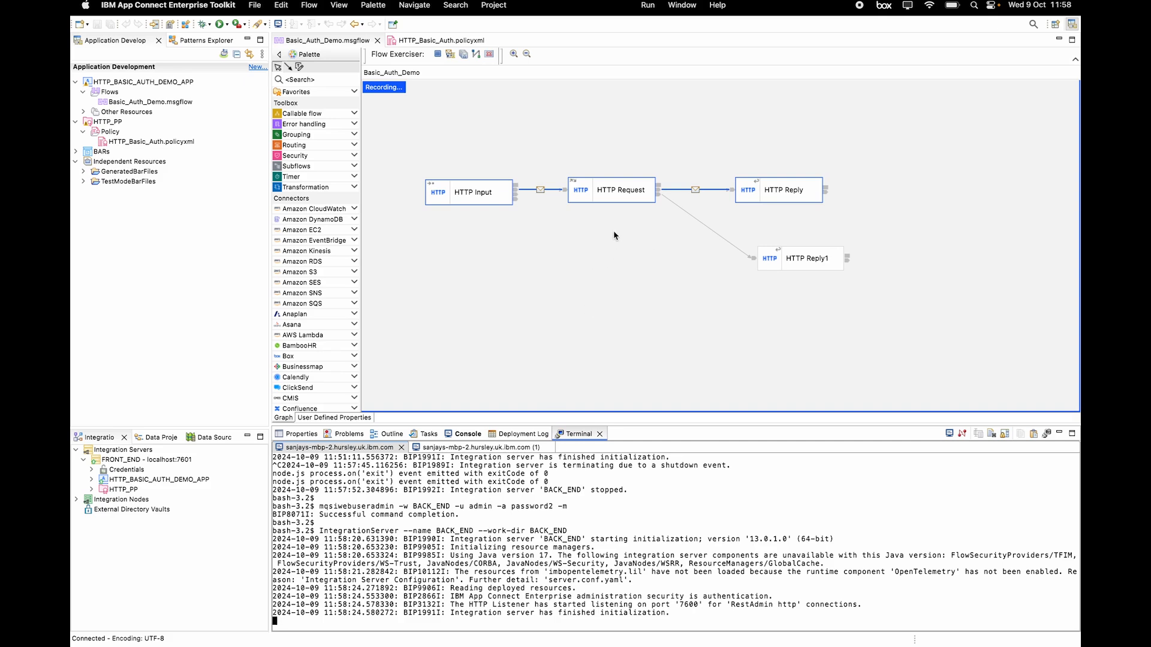
left_click(490, 54)
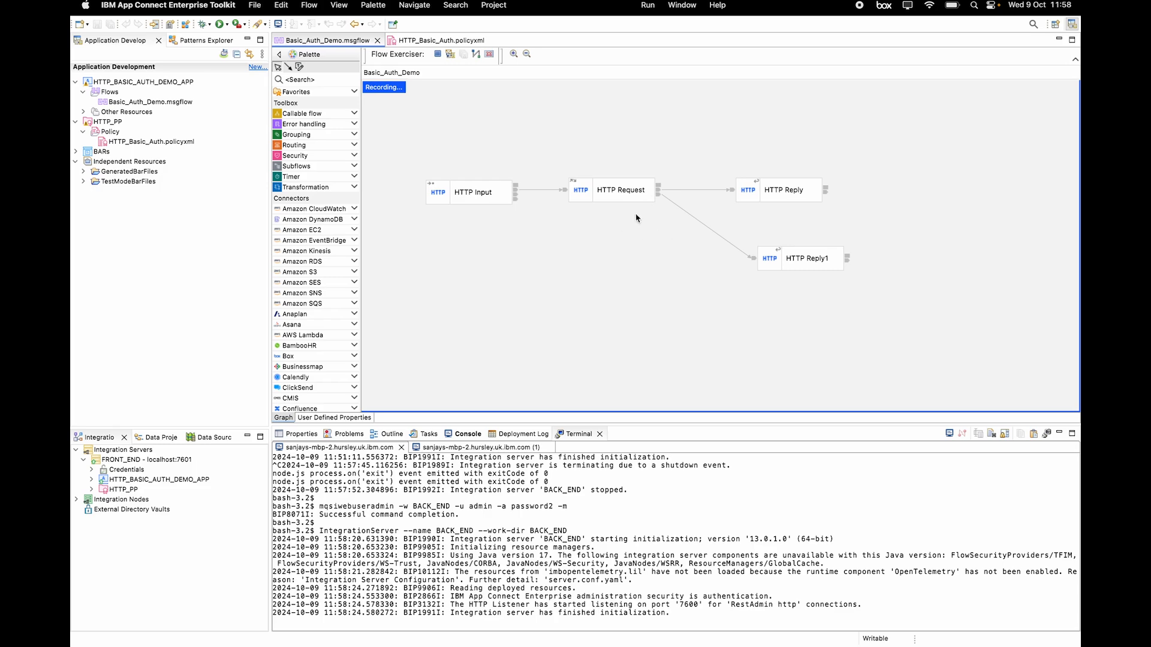
Step: Resend new message 1 and read the HTTP 401 BIP8509E invalid user name or password error
left_click(449, 55)
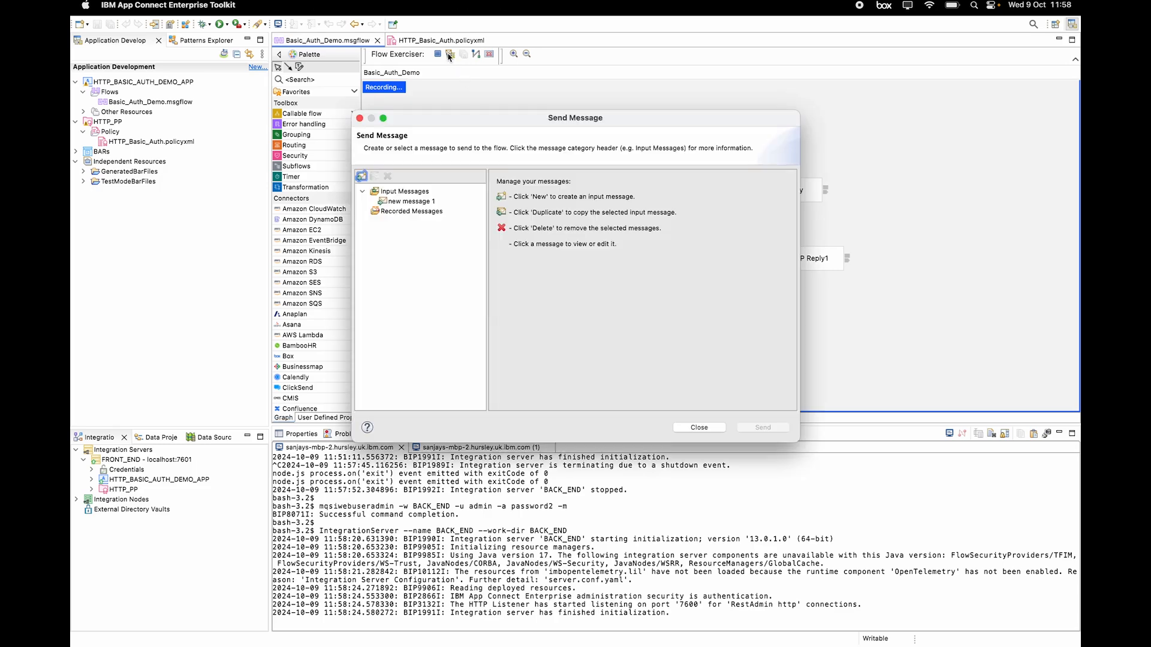
left_click(435, 204)
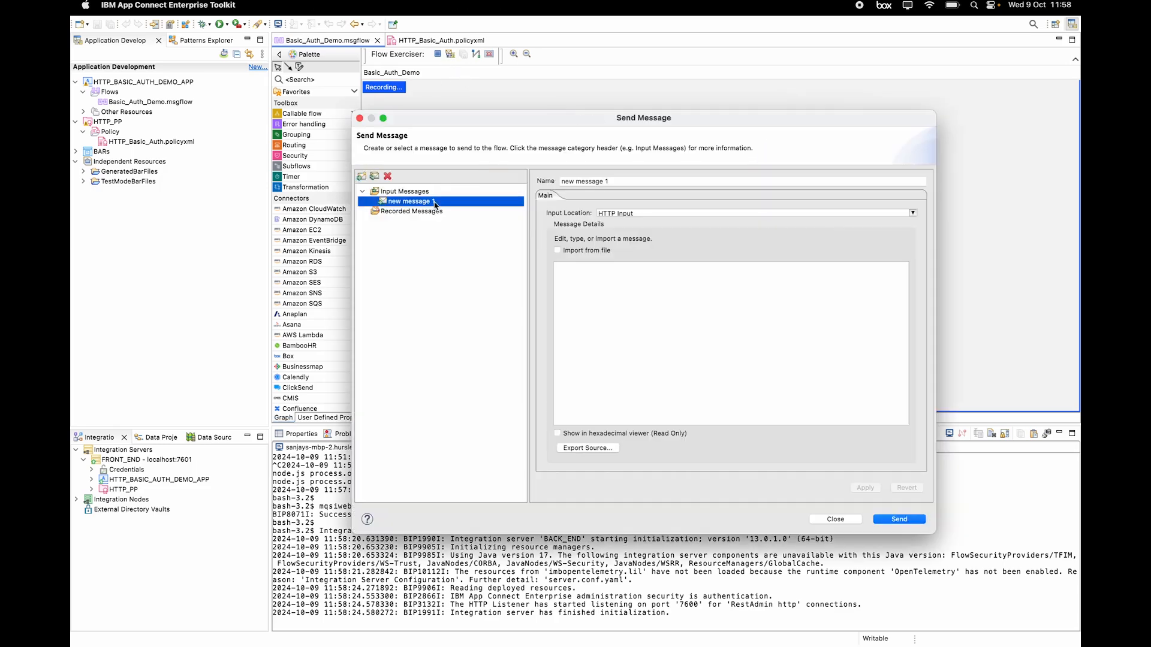
left_click(916, 521)
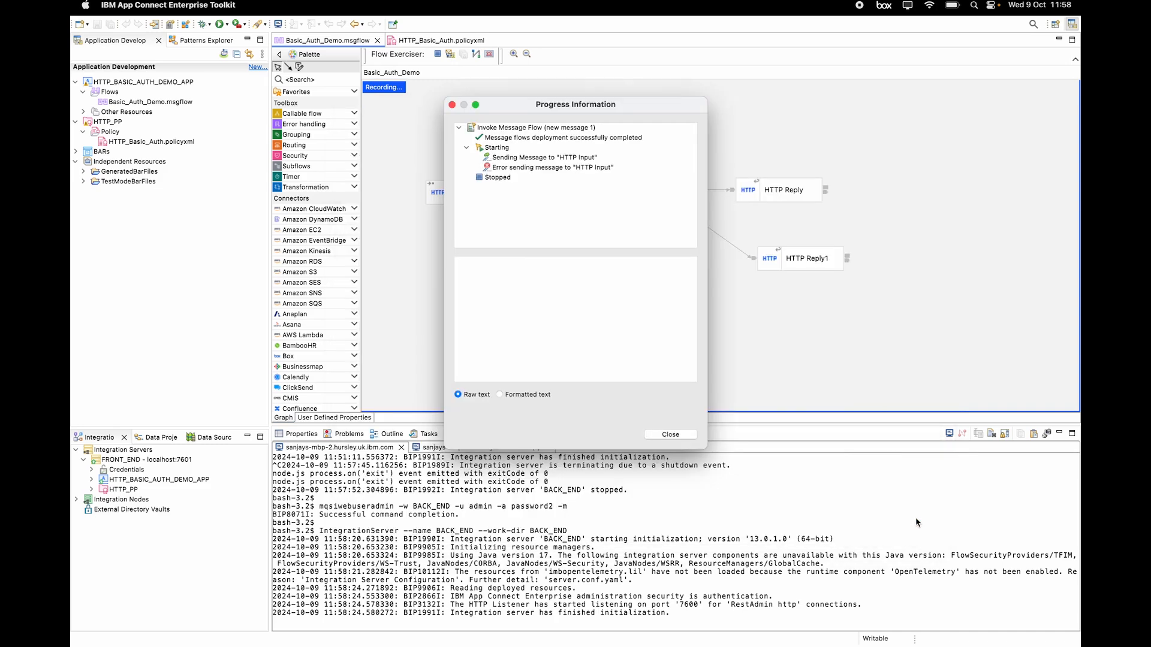
left_click(552, 170)
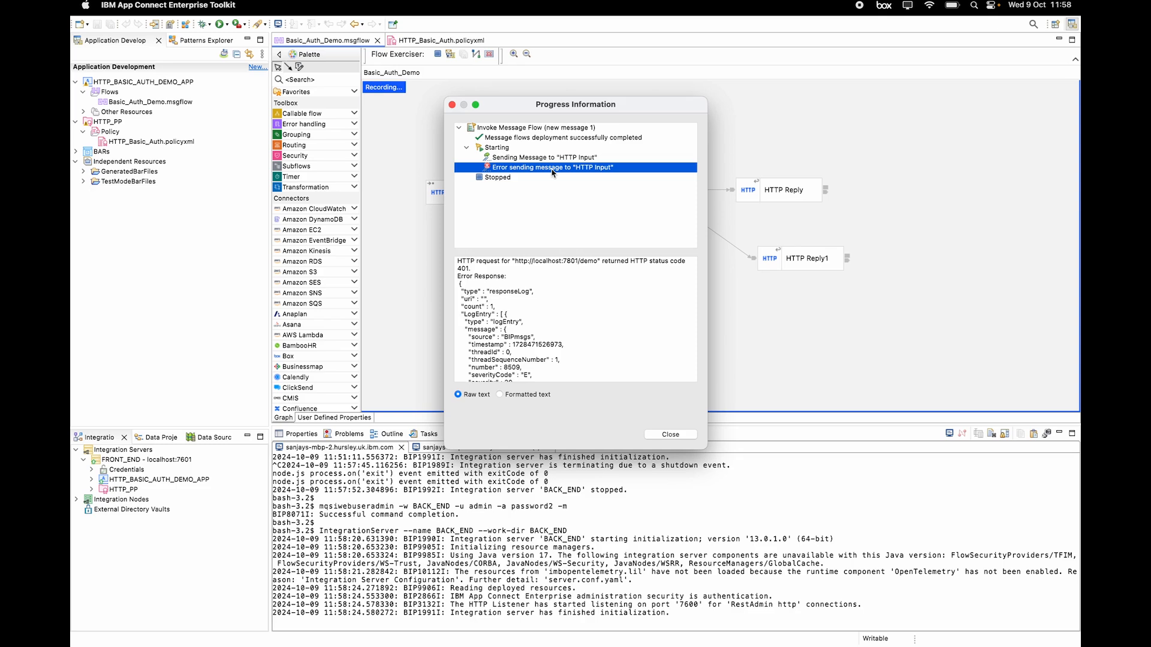
scroll(589, 315, "down", 3)
scroll(589, 315, "down", 3)
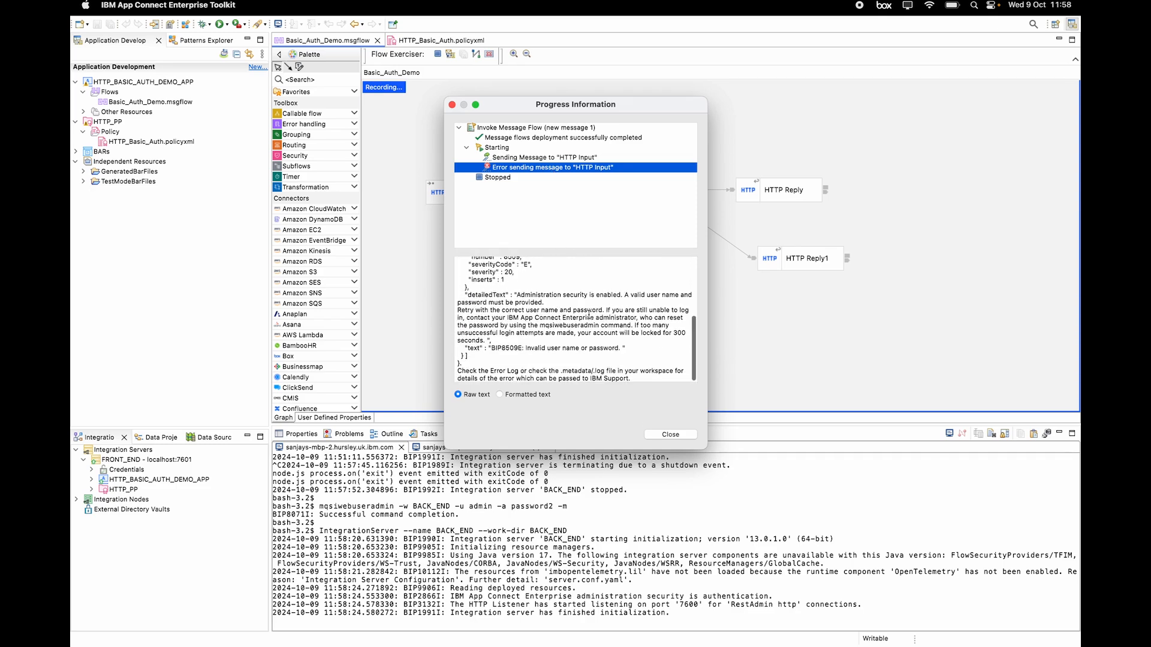
scroll(588, 315, "down", 2)
scroll(588, 314, "up", 5)
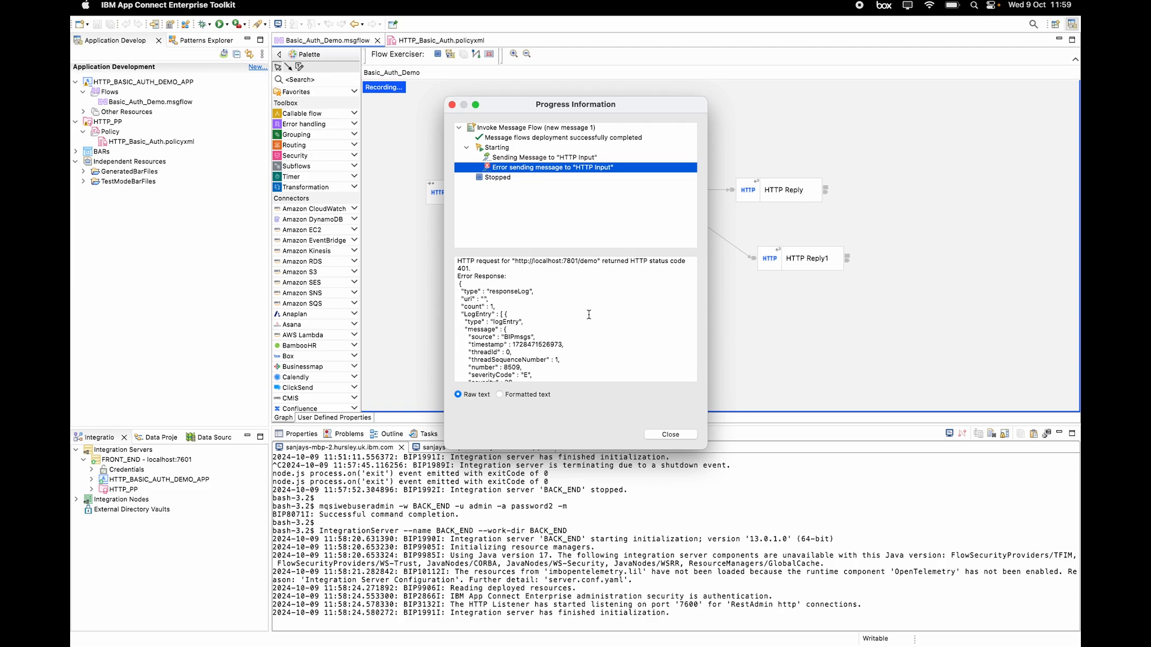
left_click(670, 435)
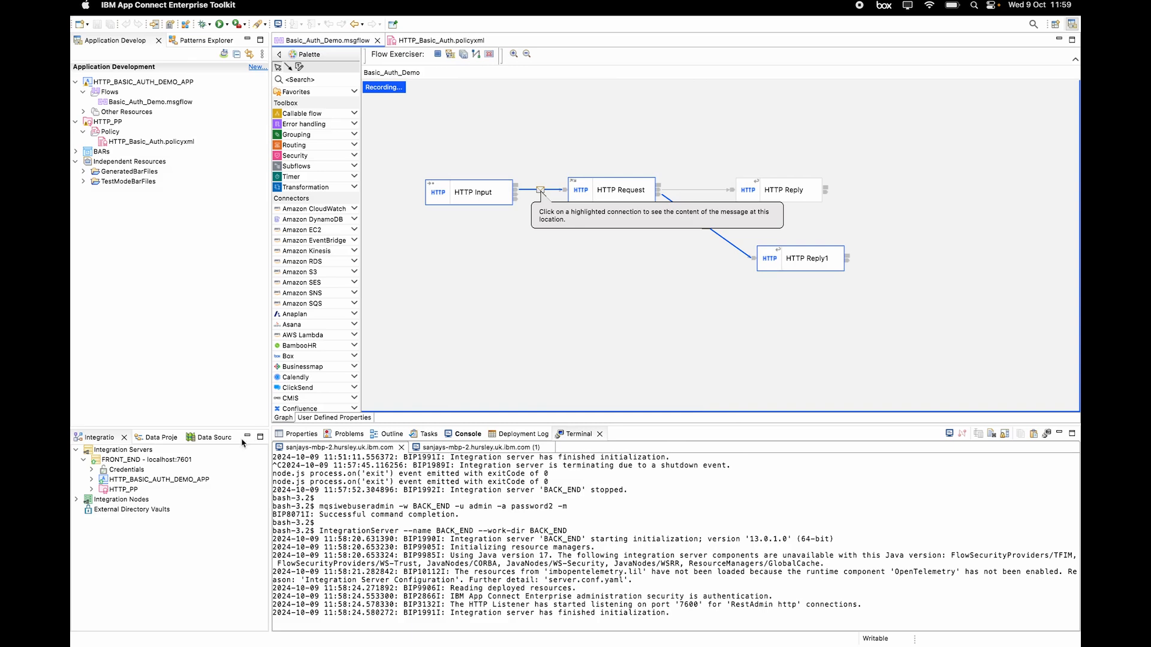
Step: Open Update credential for basic_auth_cred under FRONT_END's Credentials > http
left_click(92, 470)
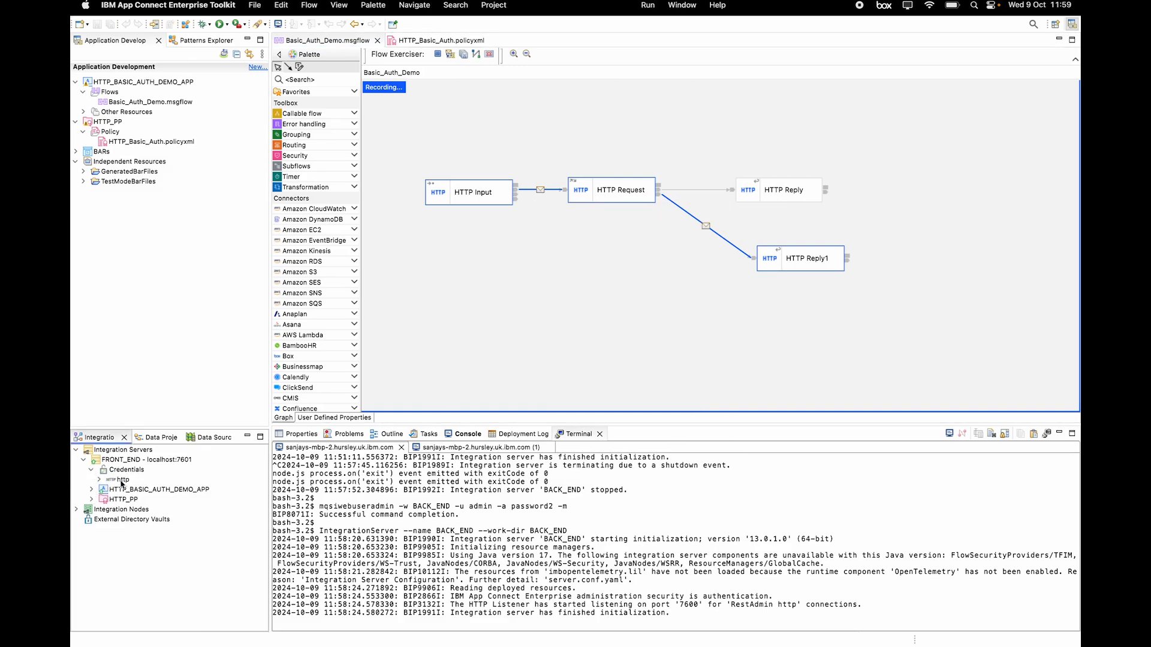
left_click(99, 479)
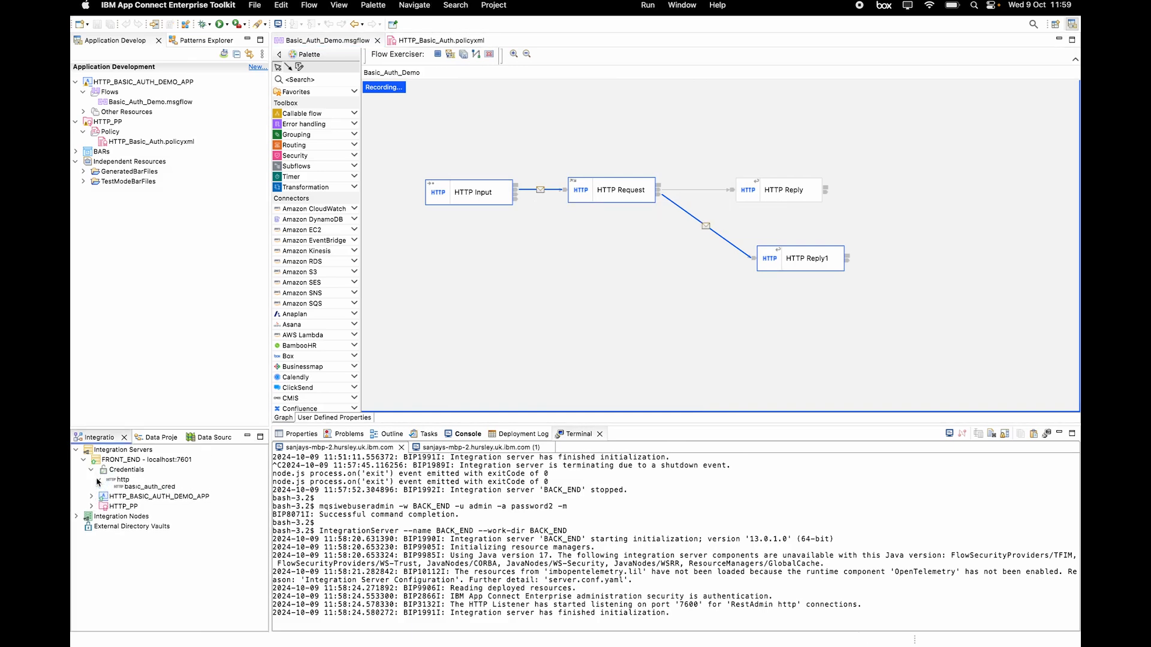
left_click(147, 494)
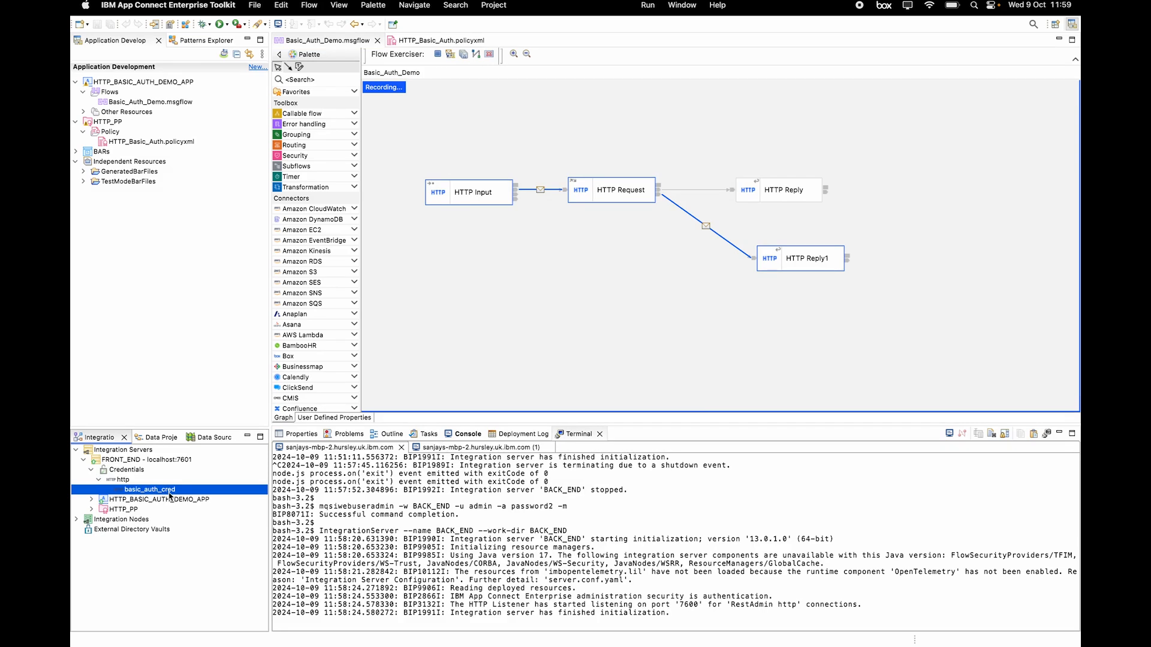
right_click(169, 495)
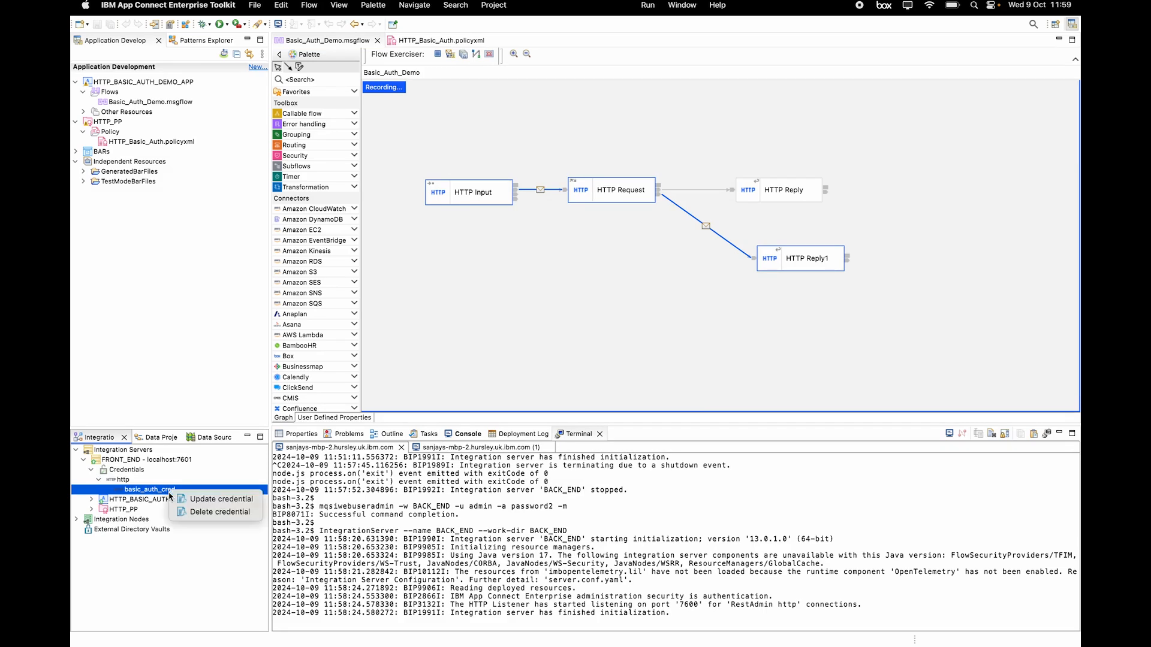
left_click(226, 501)
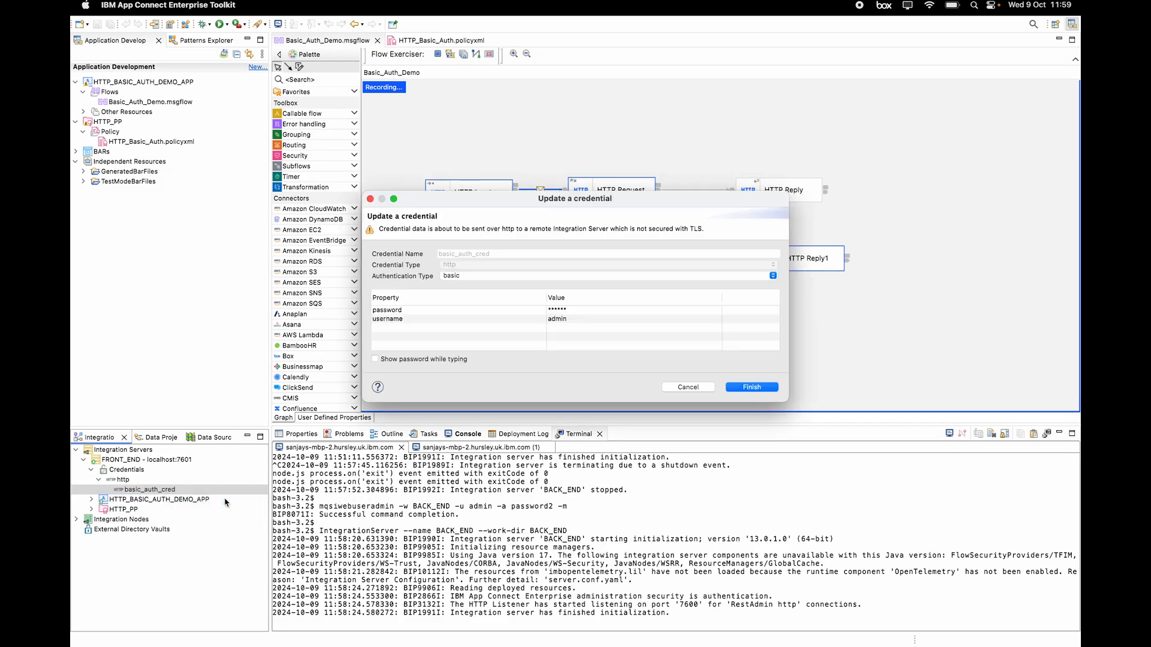
Step: Replace the password with BACK_END's new one, showing it, and save the credential
left_click(577, 311)
key("BackSpace")
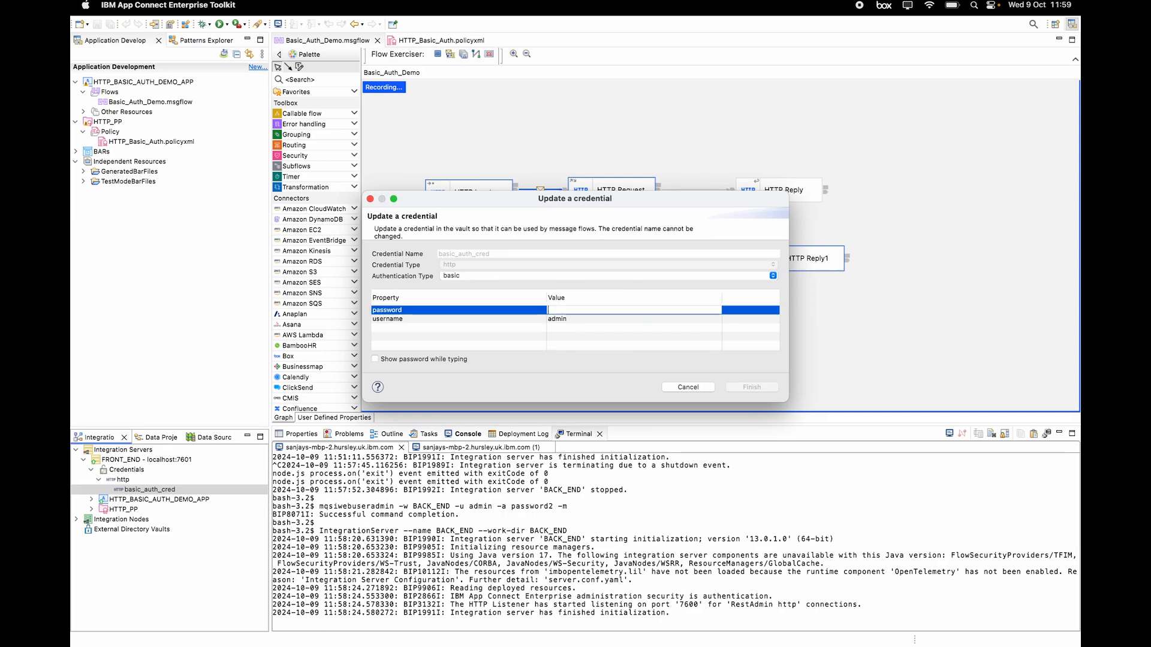
left_click(376, 360)
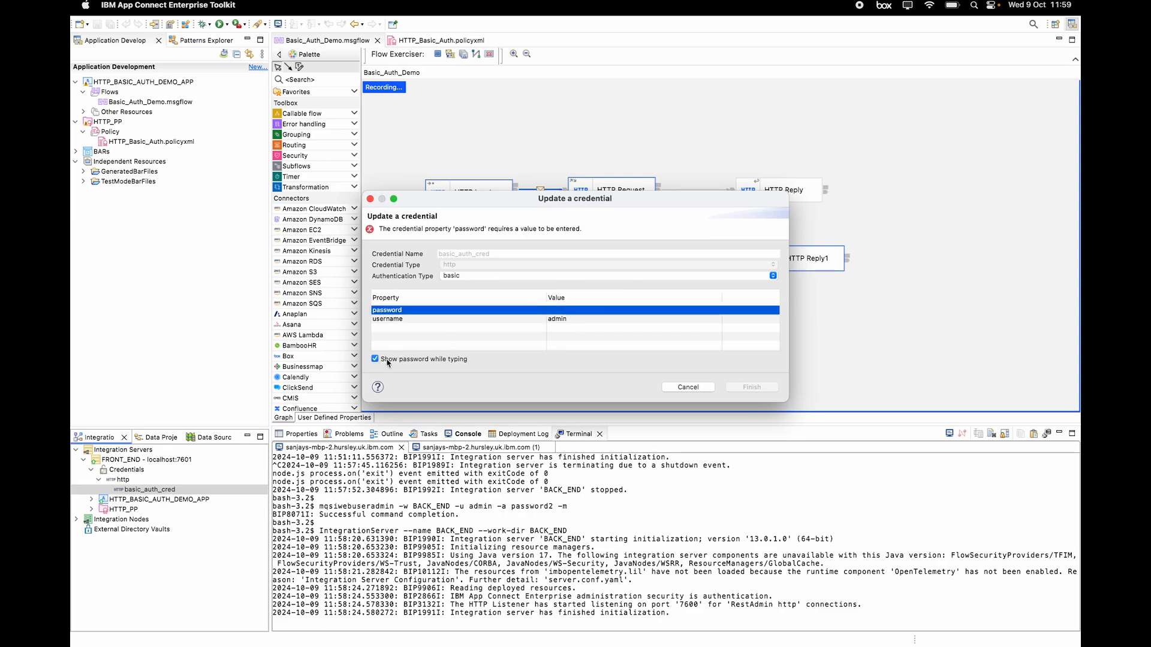
left_click(572, 311)
type("password2")
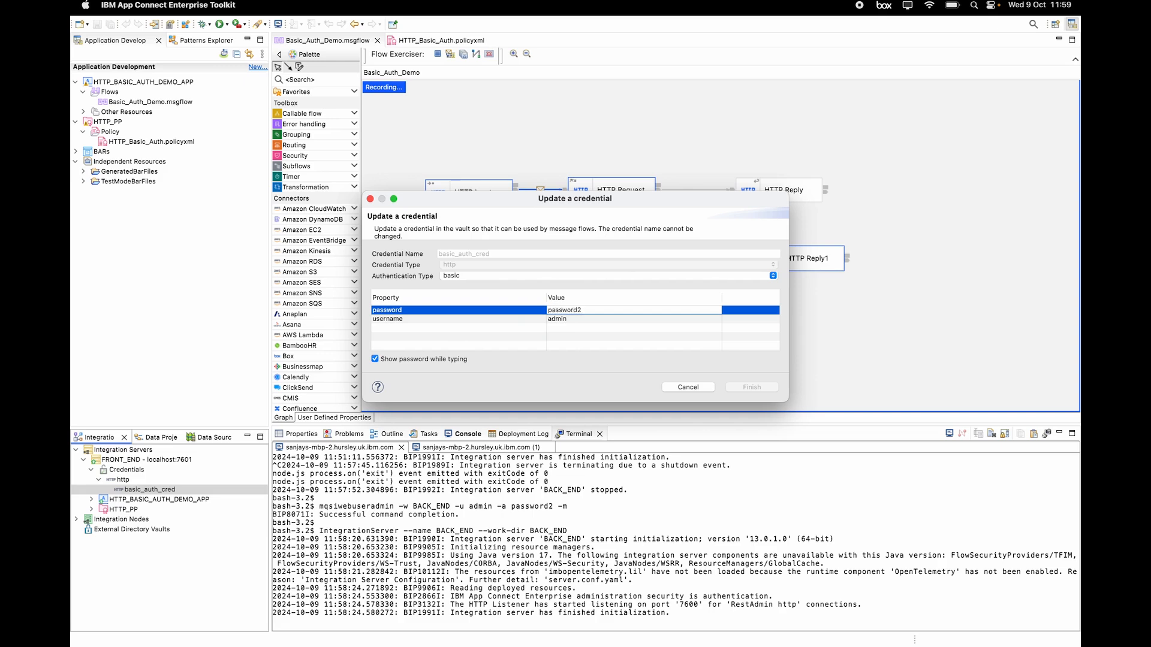
key("Return")
left_click(752, 387)
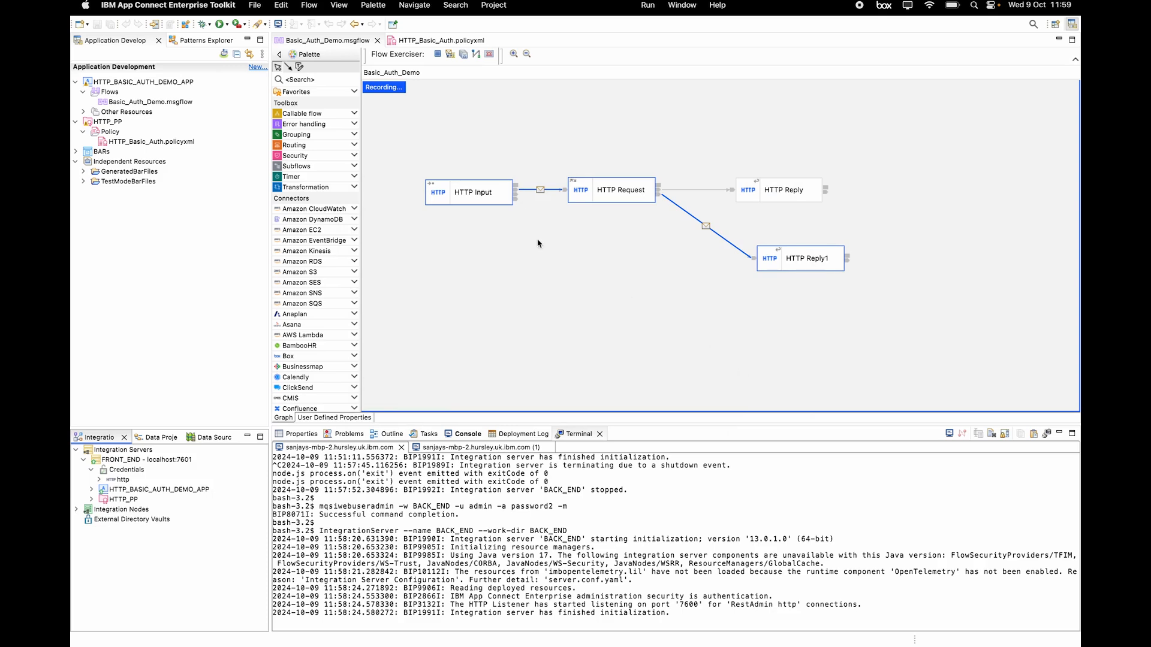
Step: Restart the Flow Exerciser, send new message 1, and review BACK_END's successful HTTP reply
left_click(489, 55)
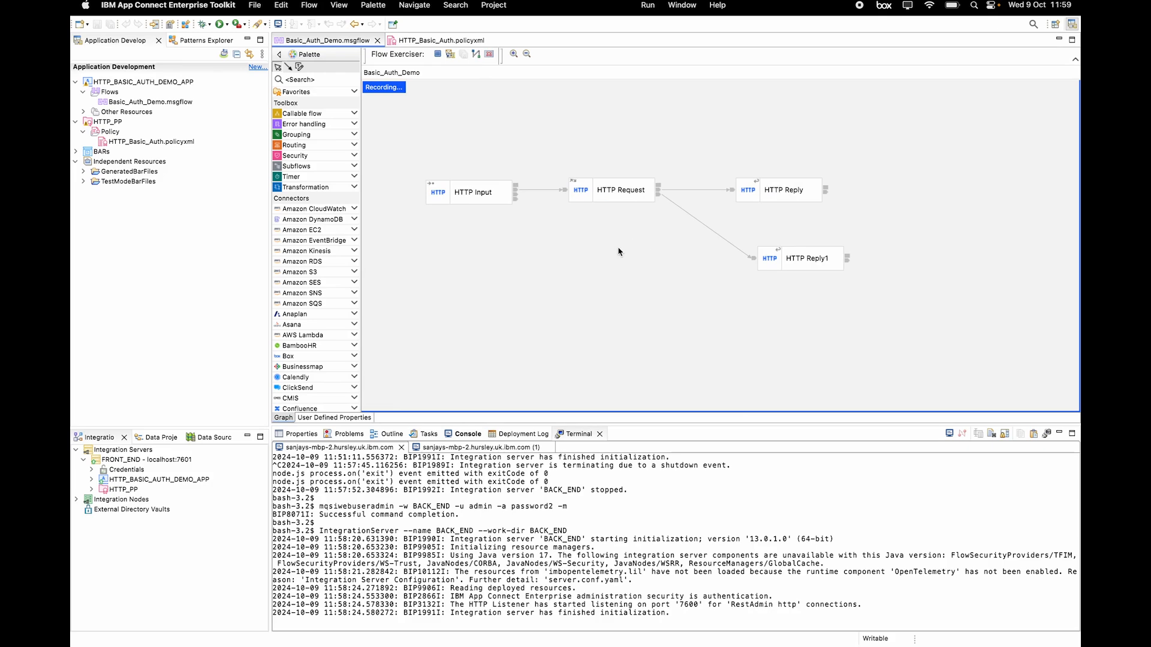
left_click(450, 55)
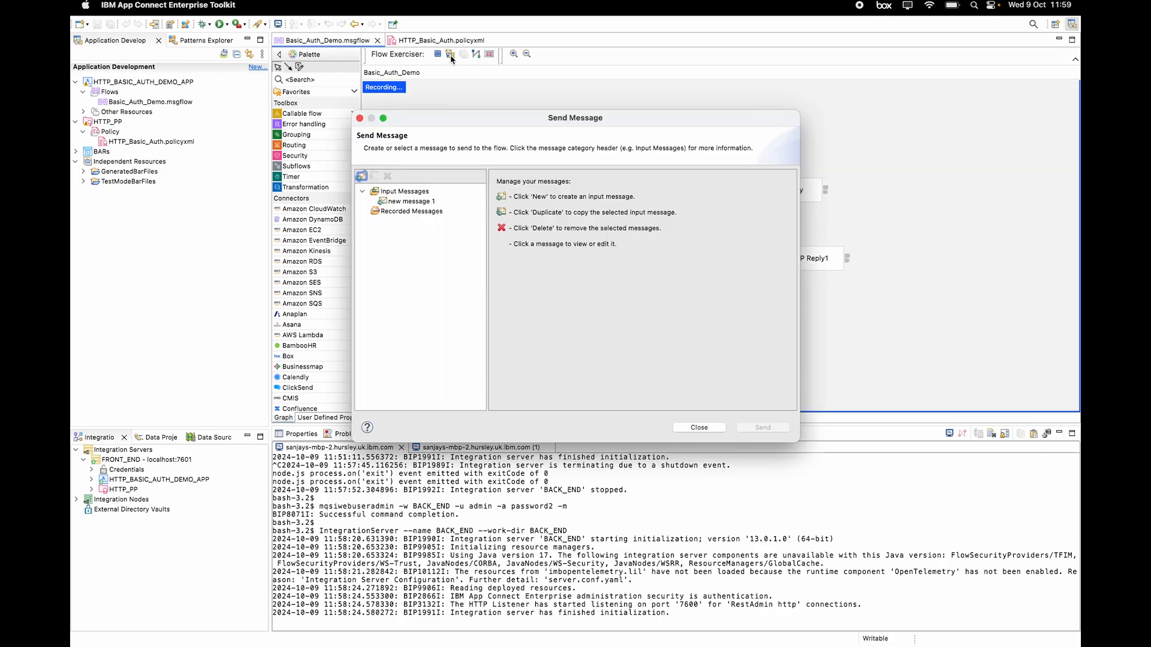
left_click(435, 202)
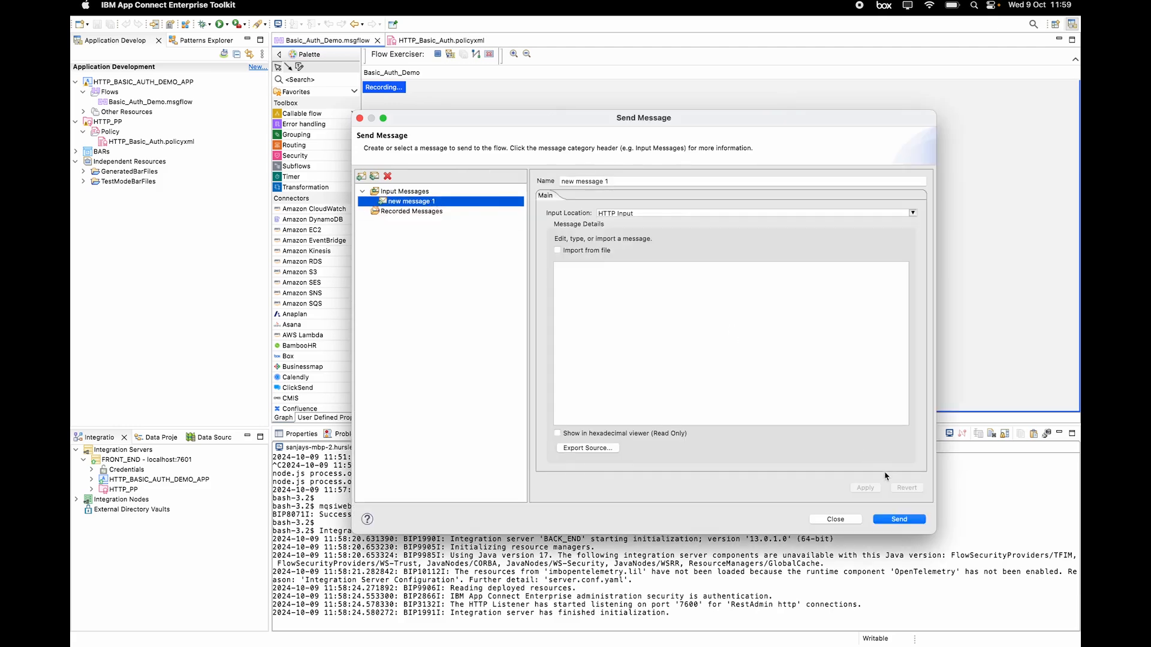
left_click(899, 519)
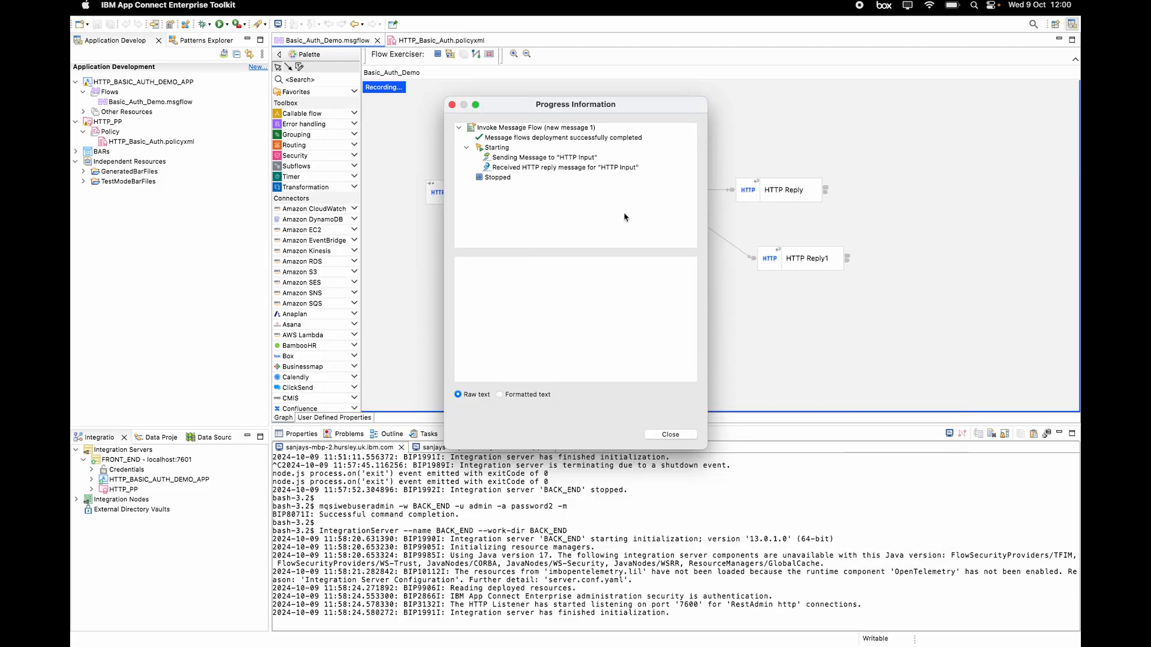
left_click(597, 169)
scroll(608, 312, "down", 3)
scroll(608, 312, "down", 10)
scroll(608, 311, "up", 13)
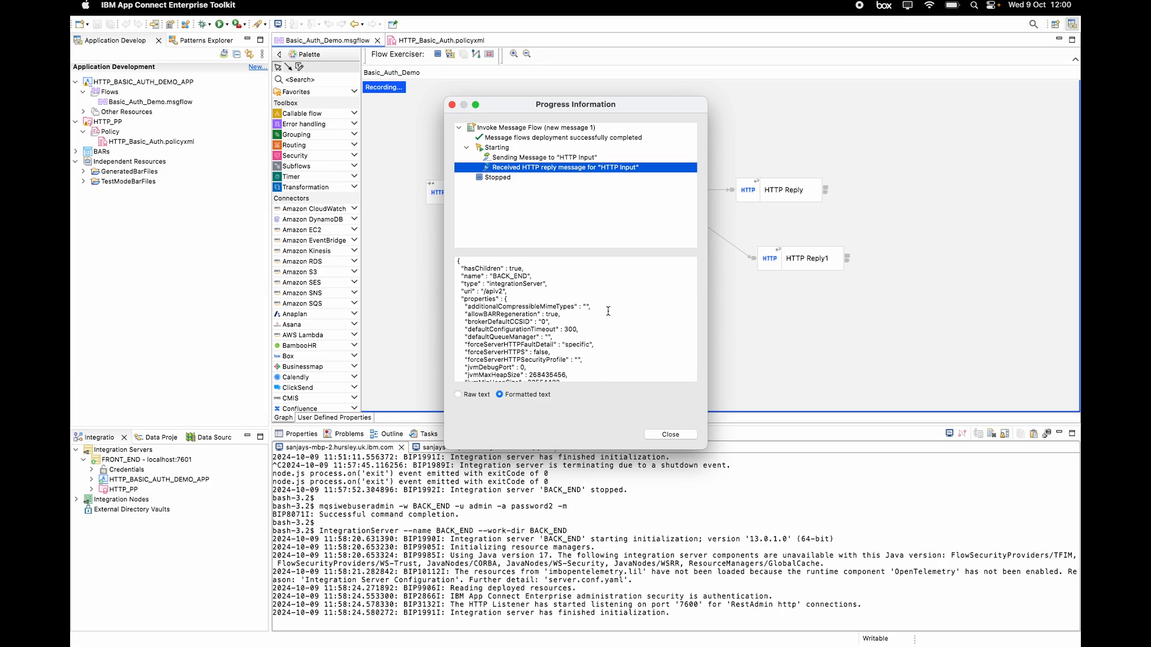
left_click(683, 436)
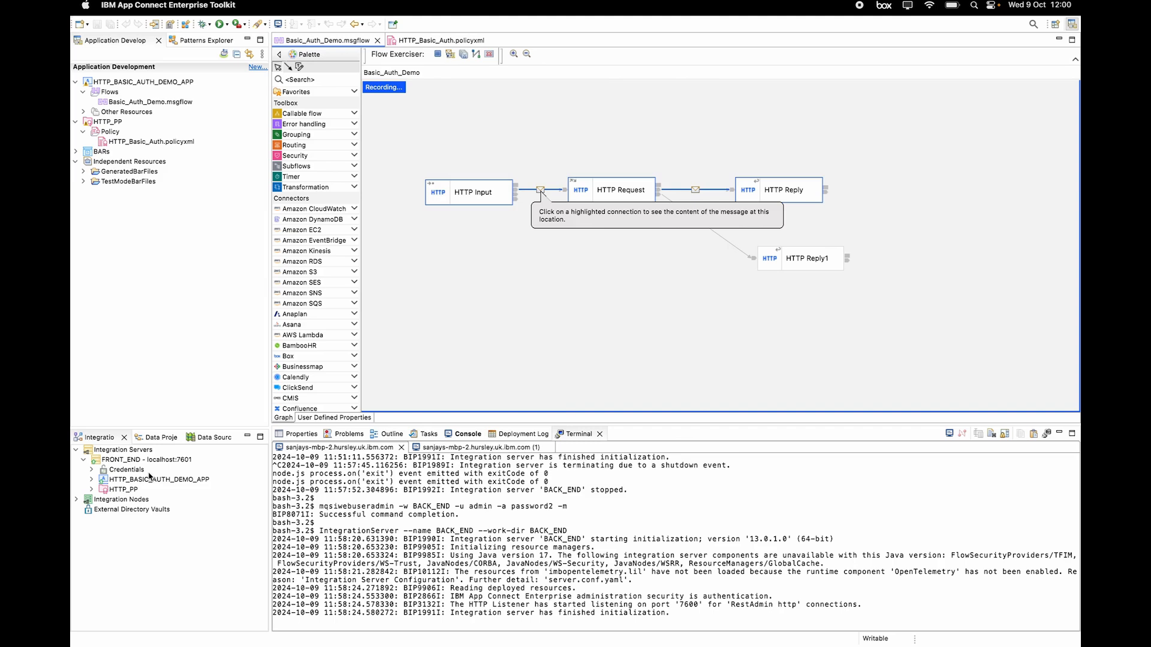
Step: Expand FRONT_END's Credentials > http and select basic_auth_cred
left_click(93, 470)
left_click(93, 470)
left_click(99, 480)
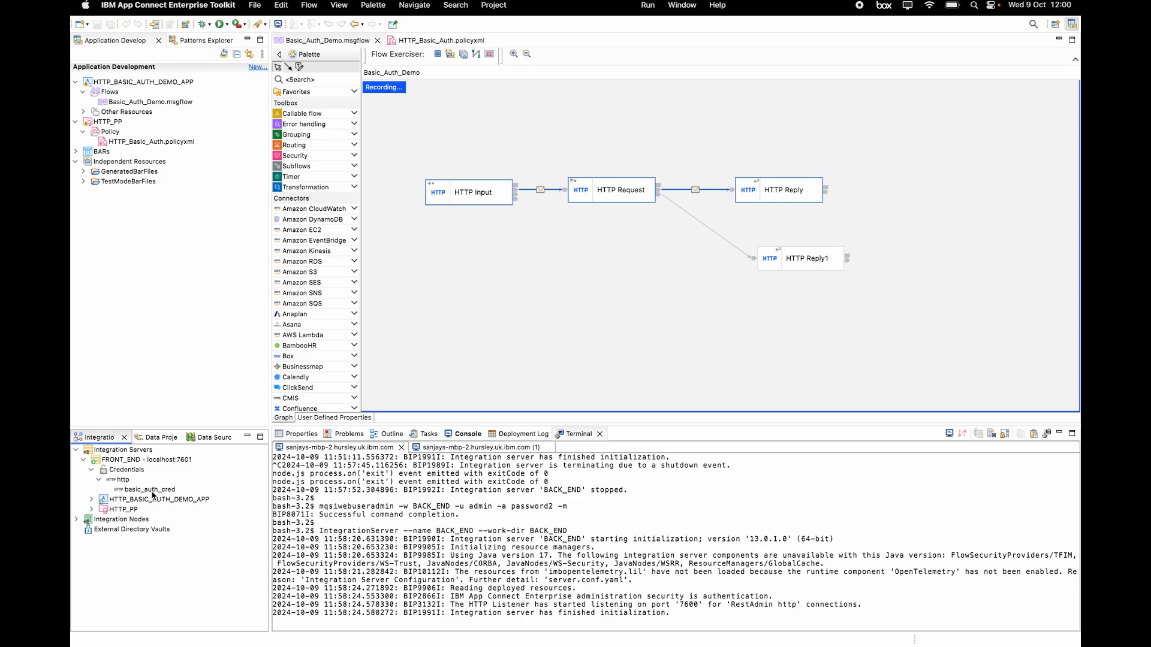
left_click(152, 490)
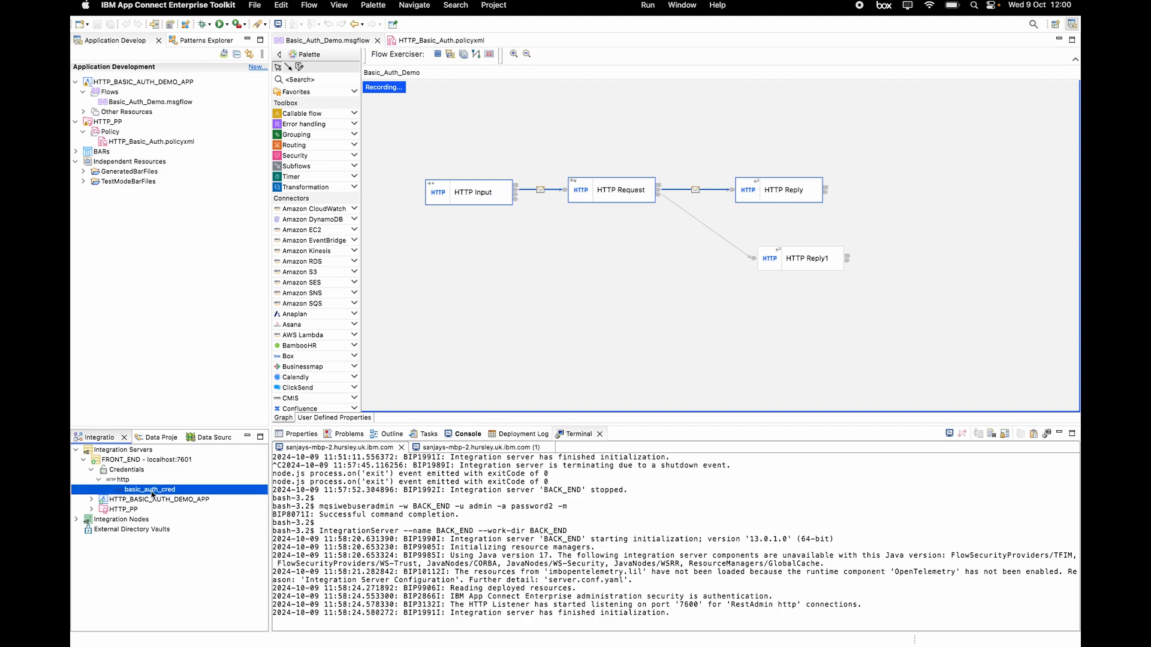